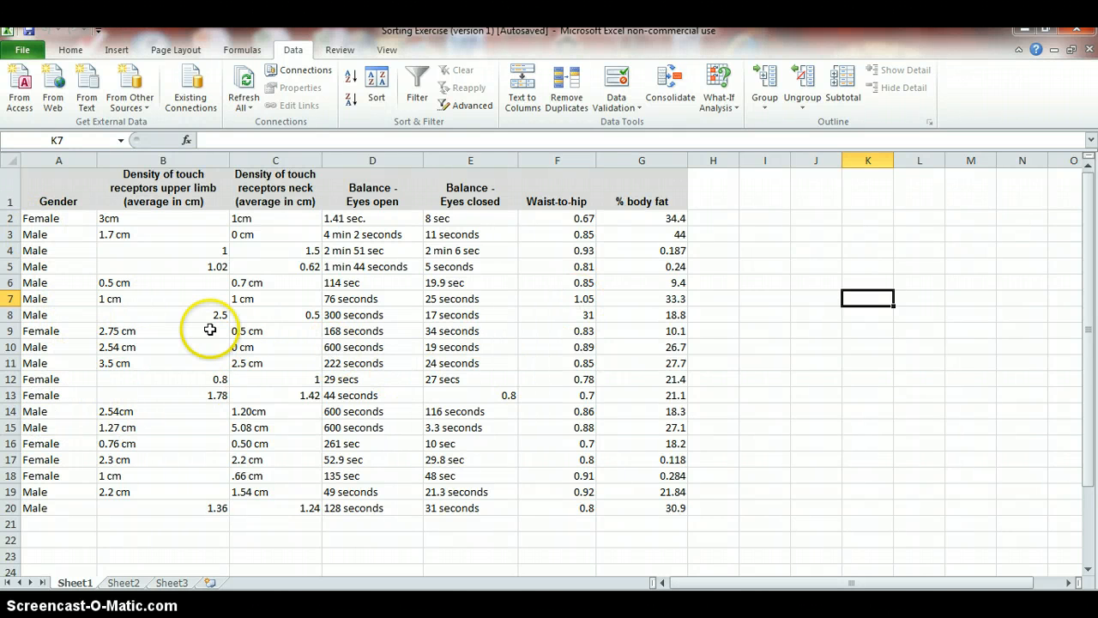
left_click(72, 425)
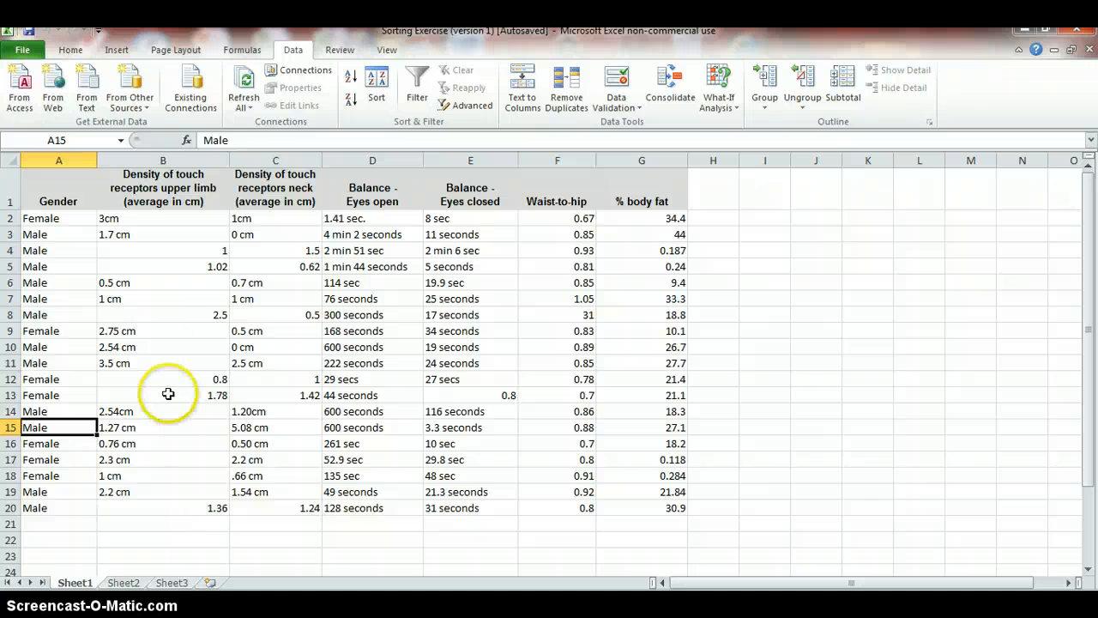
left_click(72, 53)
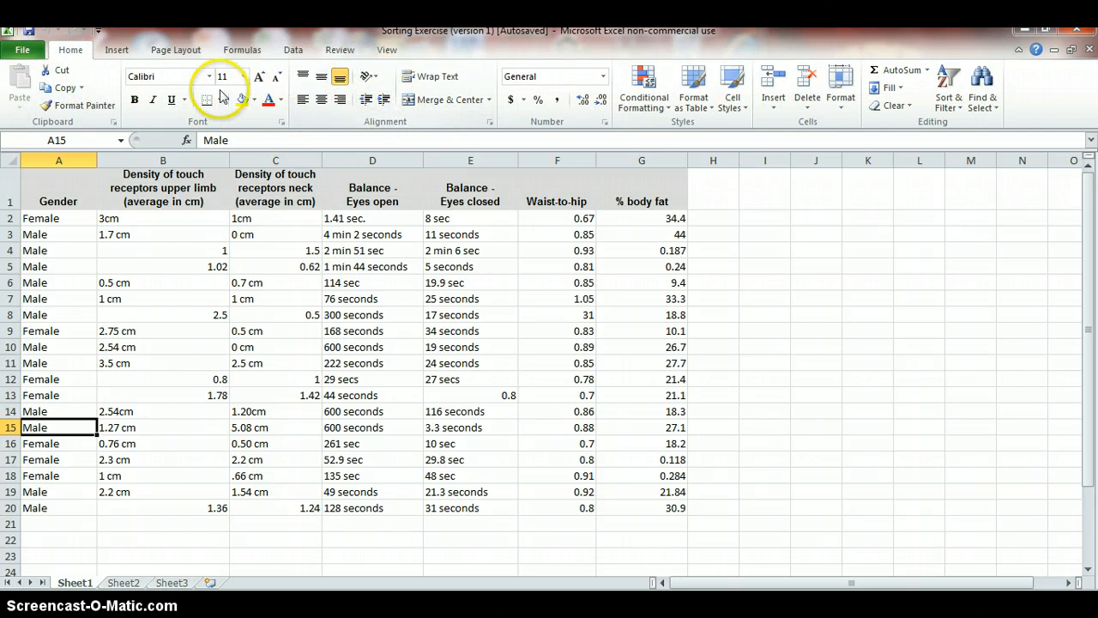
left_click(295, 51)
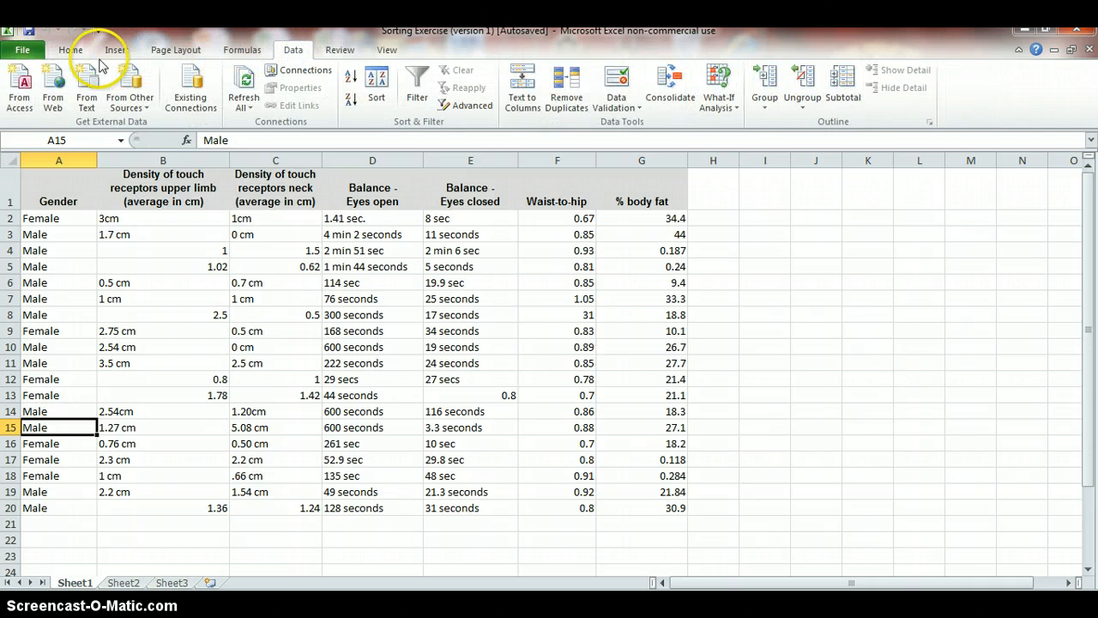
left_click(72, 52)
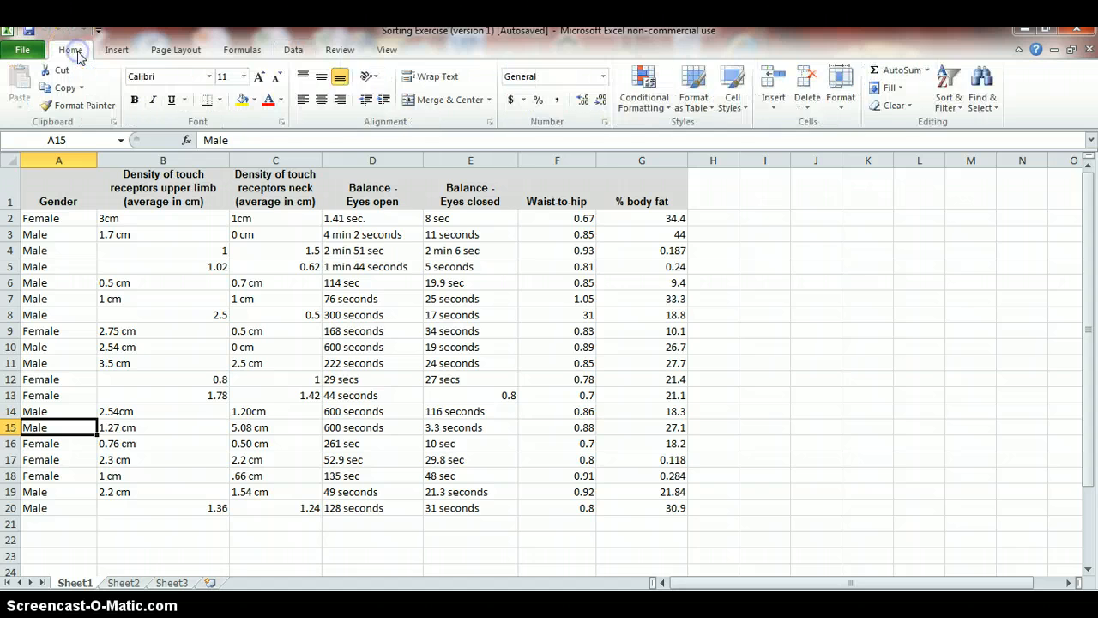
left_click(295, 51)
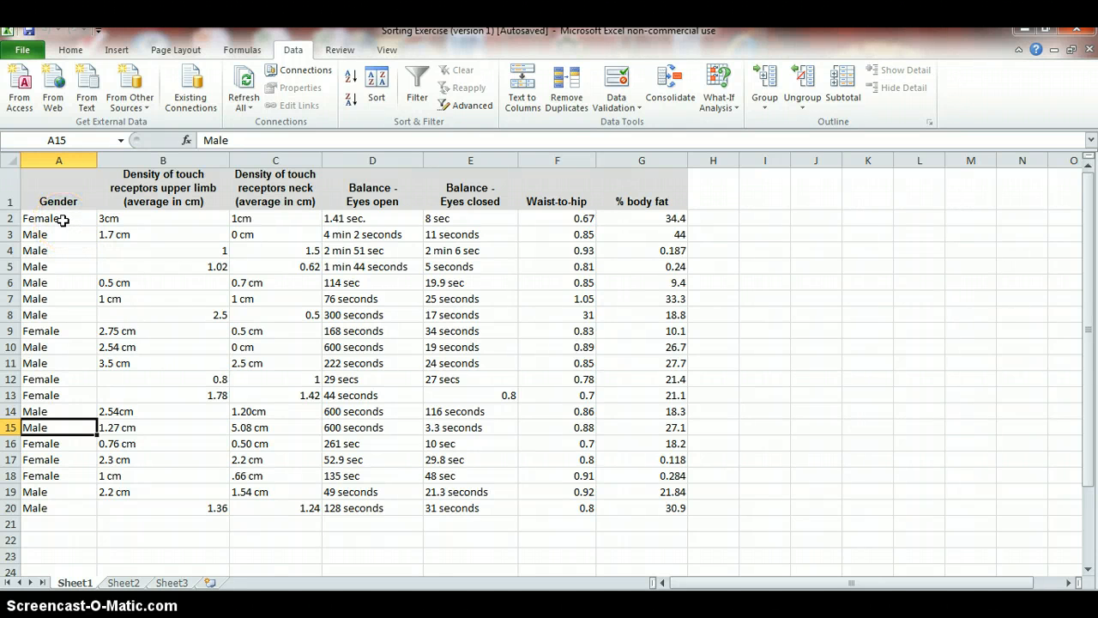
left_click_drag(62, 219, 64, 508)
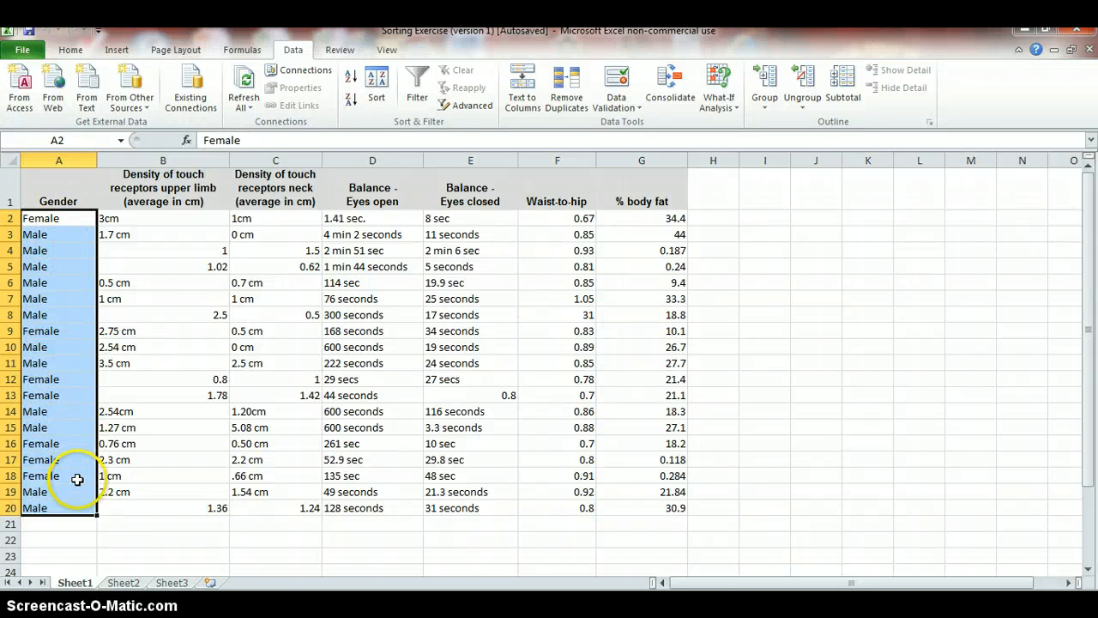
left_click(382, 83)
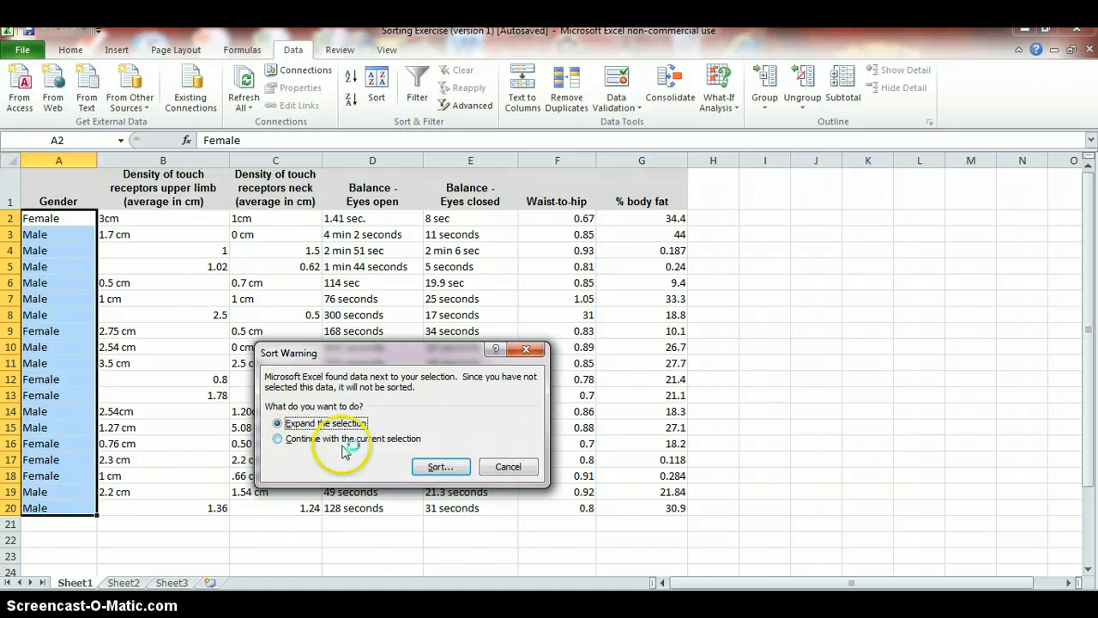
left_click(506, 467)
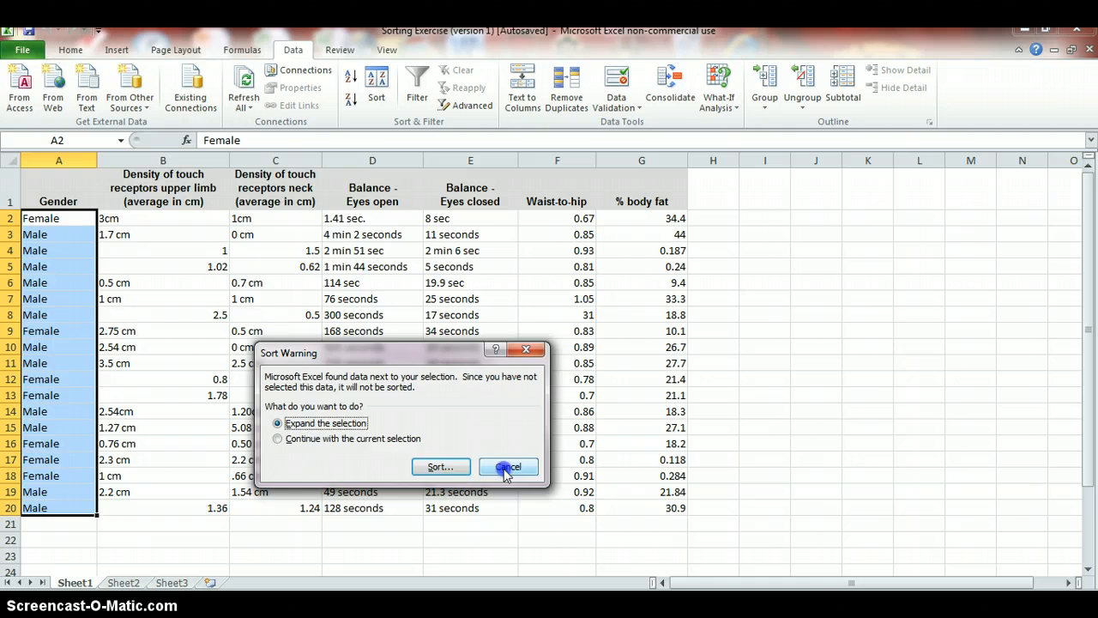
left_click(188, 343)
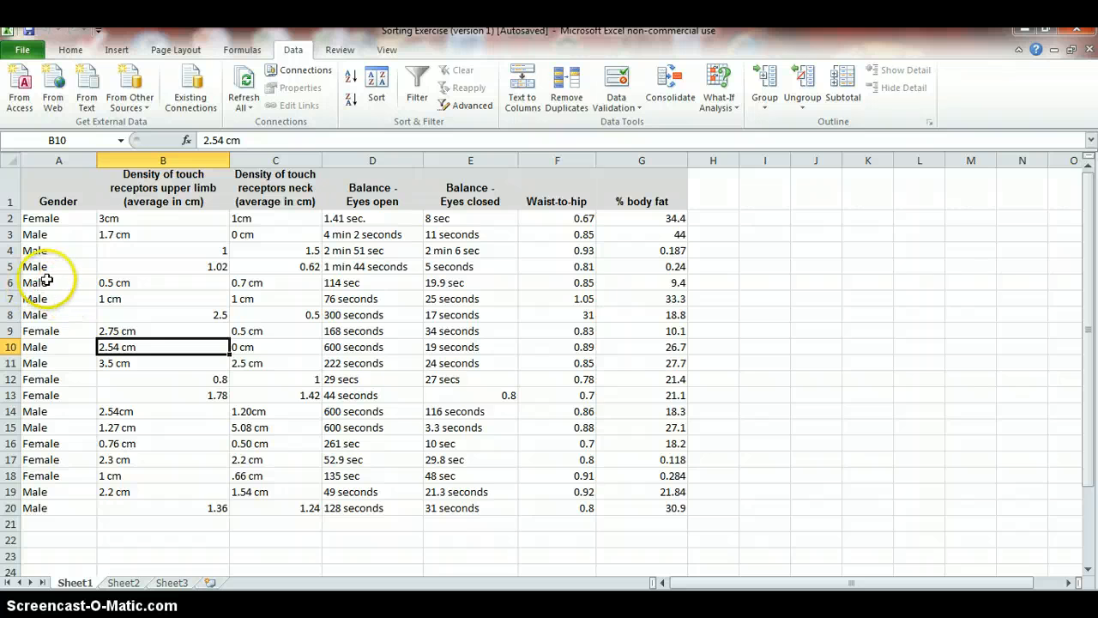
Bold the full records in row 16 and row 6 so they can be tracked through sorting
left_click(95, 279)
left_click_drag(97, 276, 605, 284)
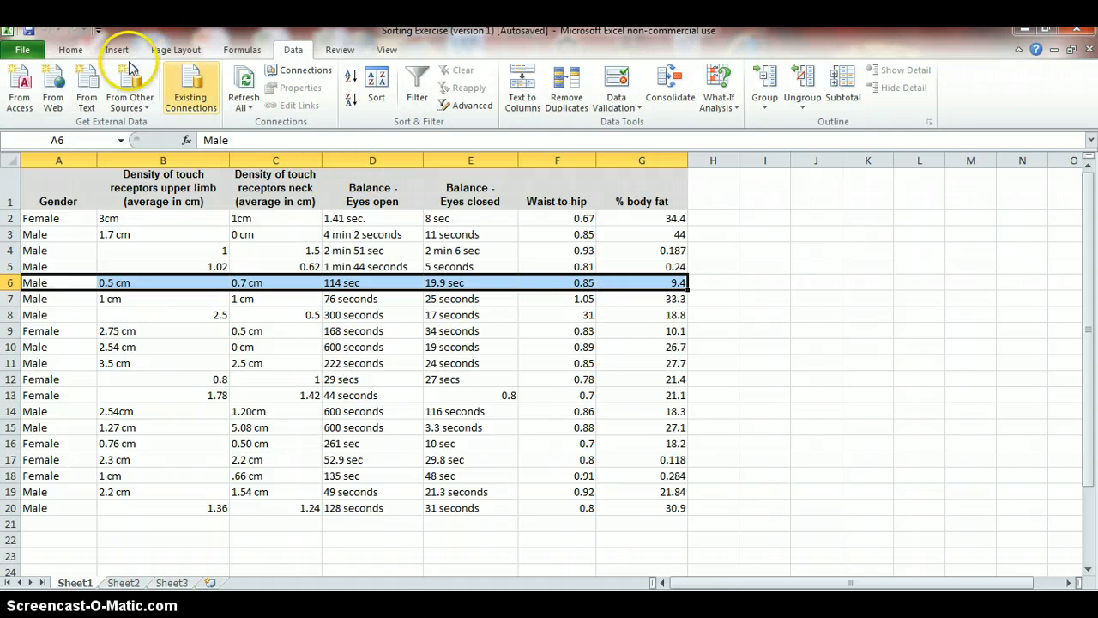
left_click(70, 49)
left_click(133, 97)
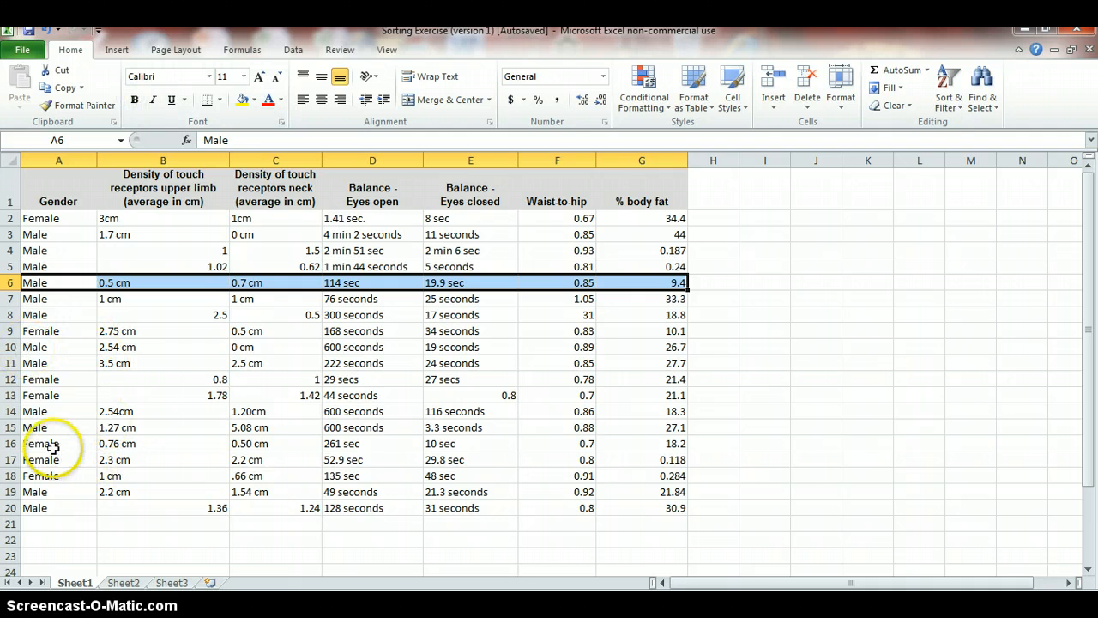
left_click_drag(48, 444, 613, 448)
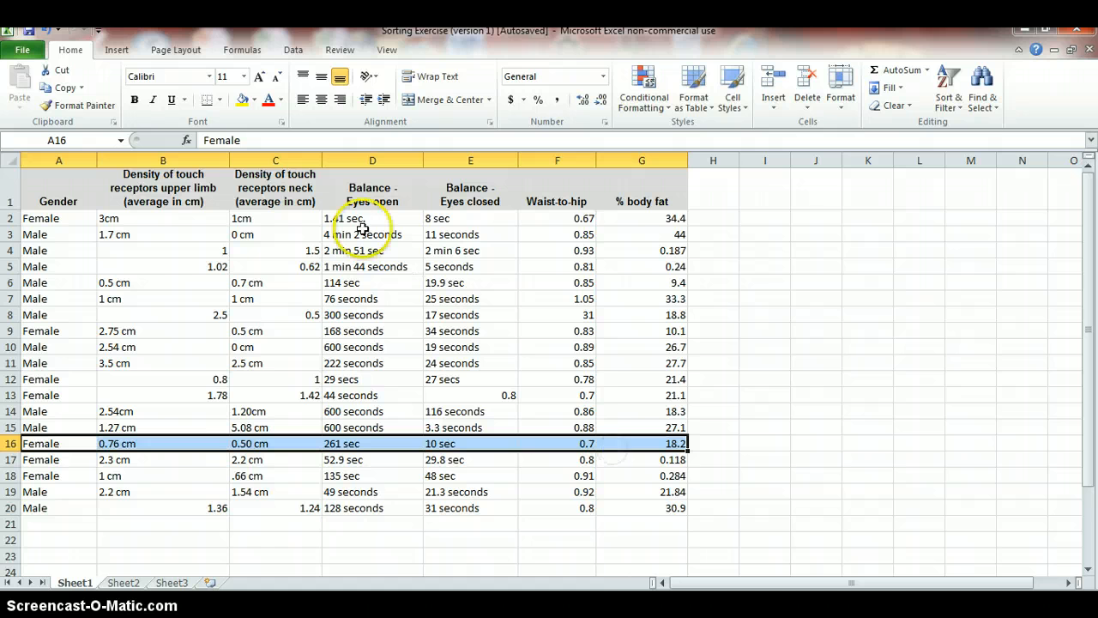
left_click(135, 99)
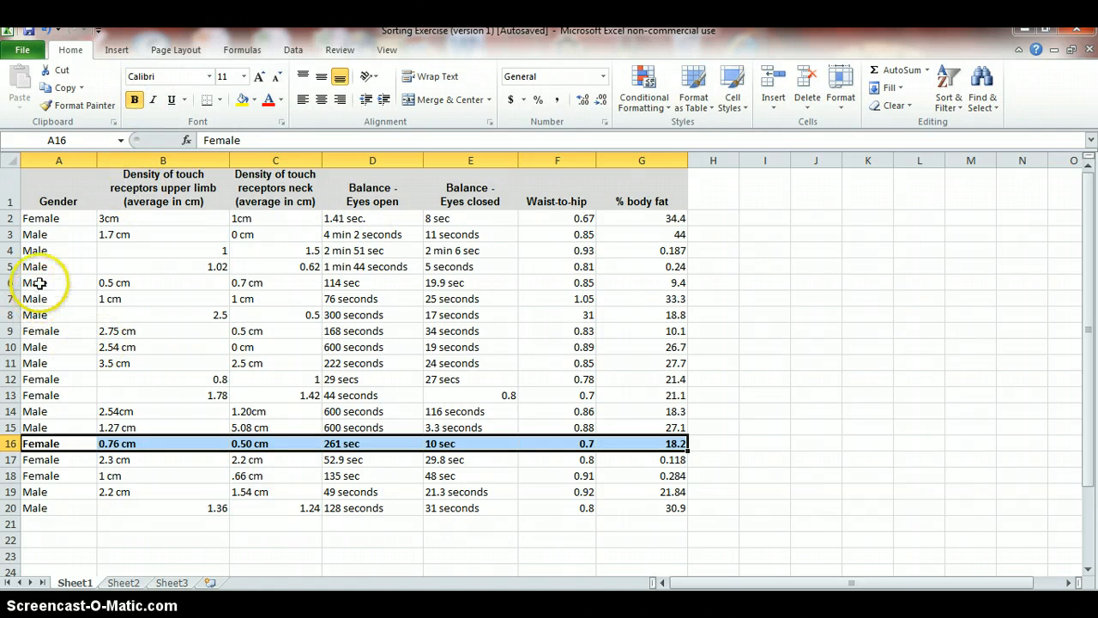
left_click_drag(35, 283, 619, 281)
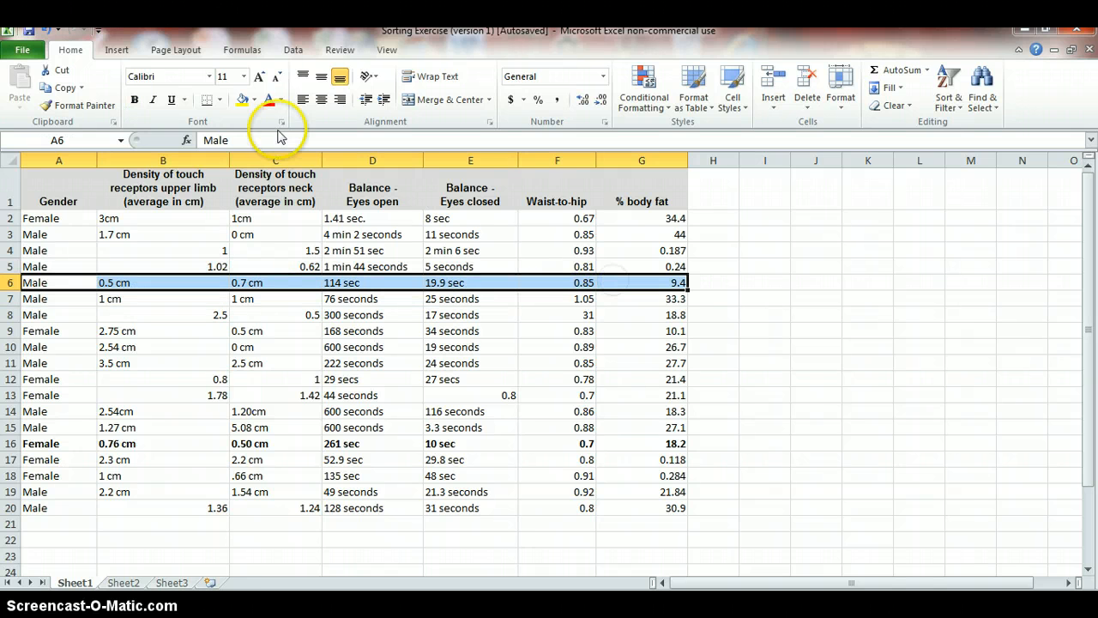
left_click(135, 102)
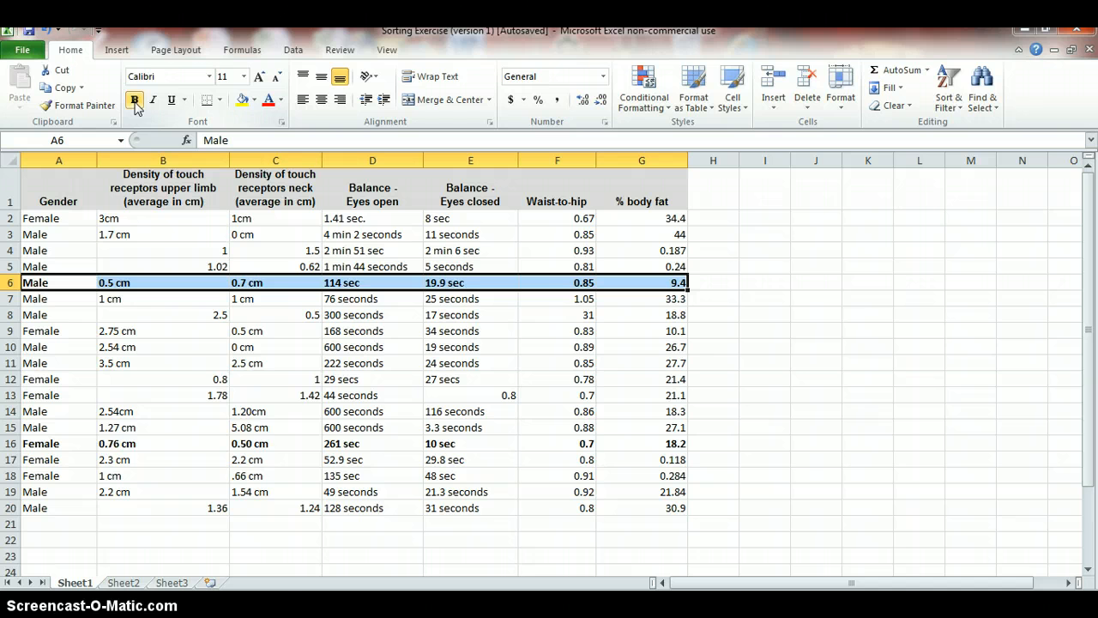
Sort only the Gender cells A to Z without expanding the selection, then undo that sort
left_click(293, 51)
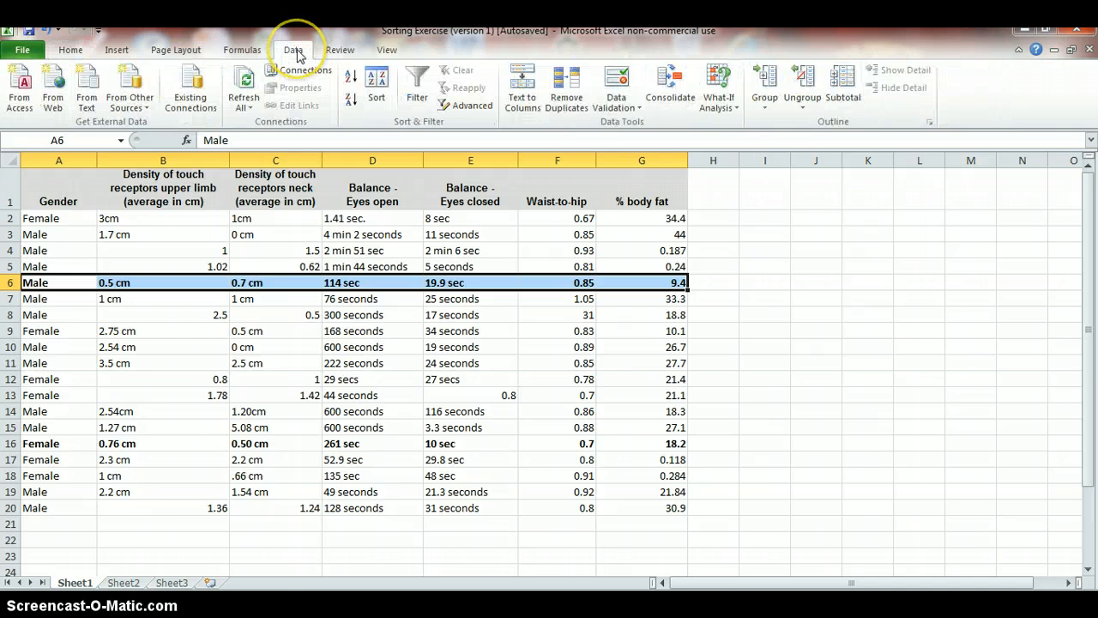
left_click_drag(41, 217, 57, 516)
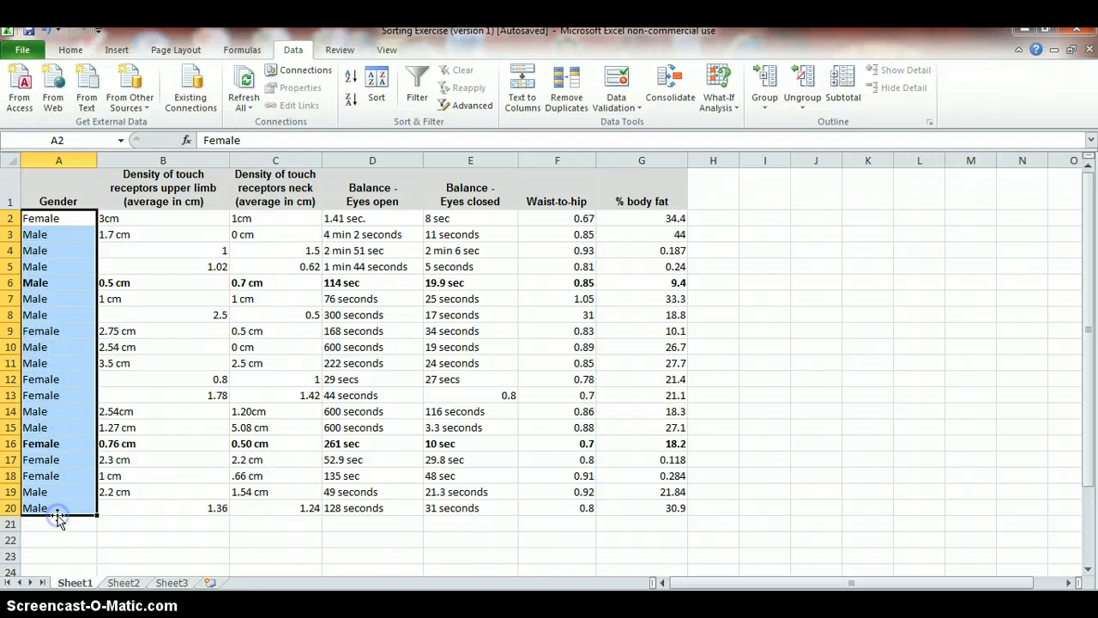
left_click(377, 82)
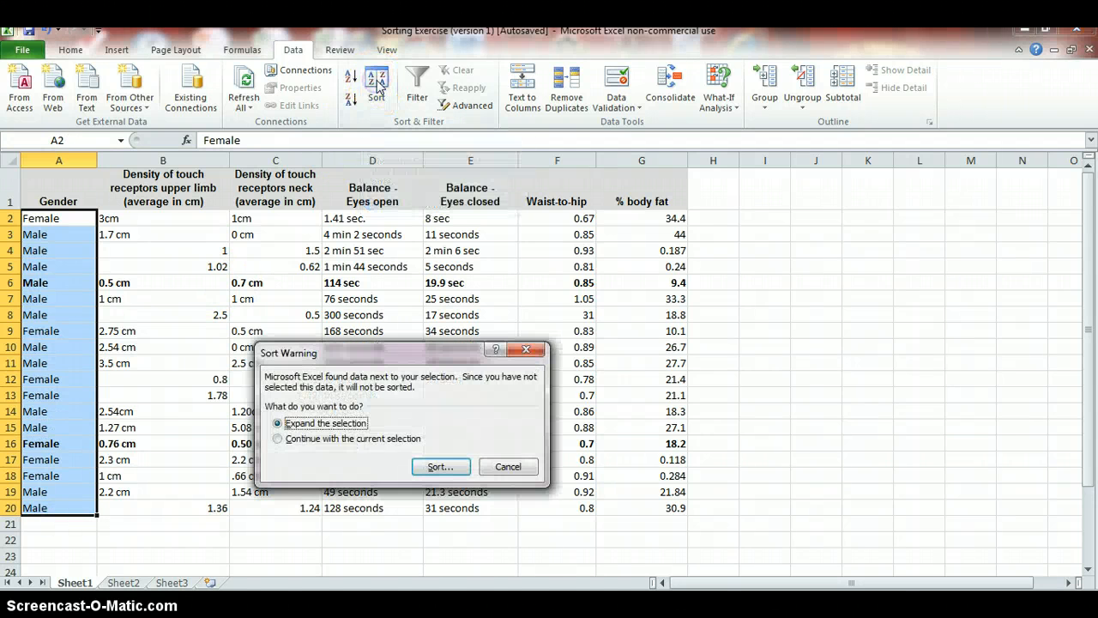
left_click(277, 439)
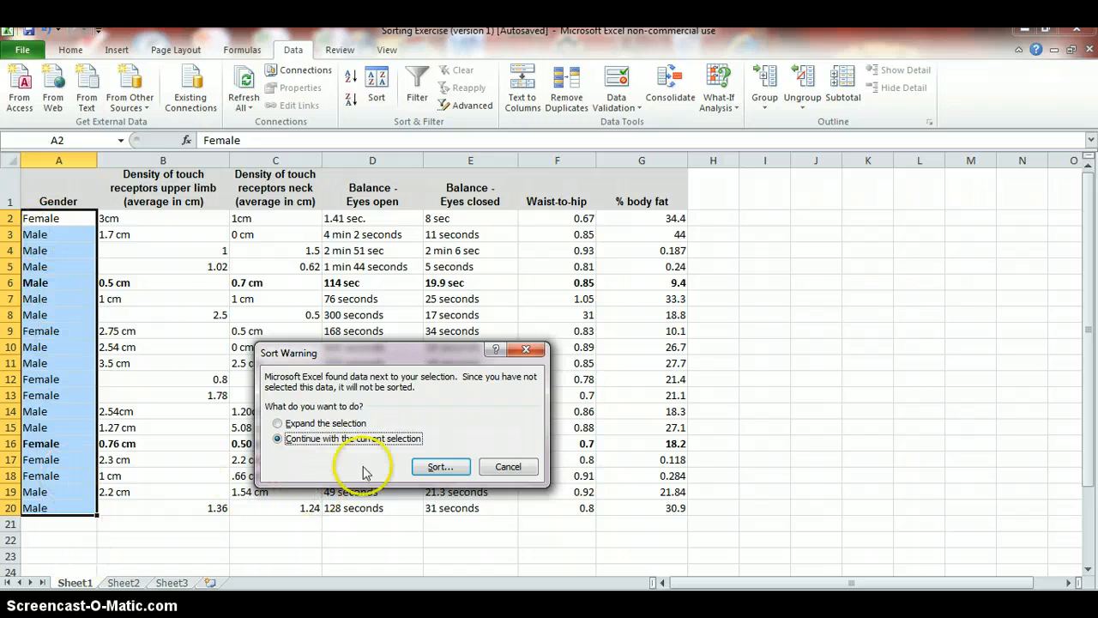
left_click(436, 468)
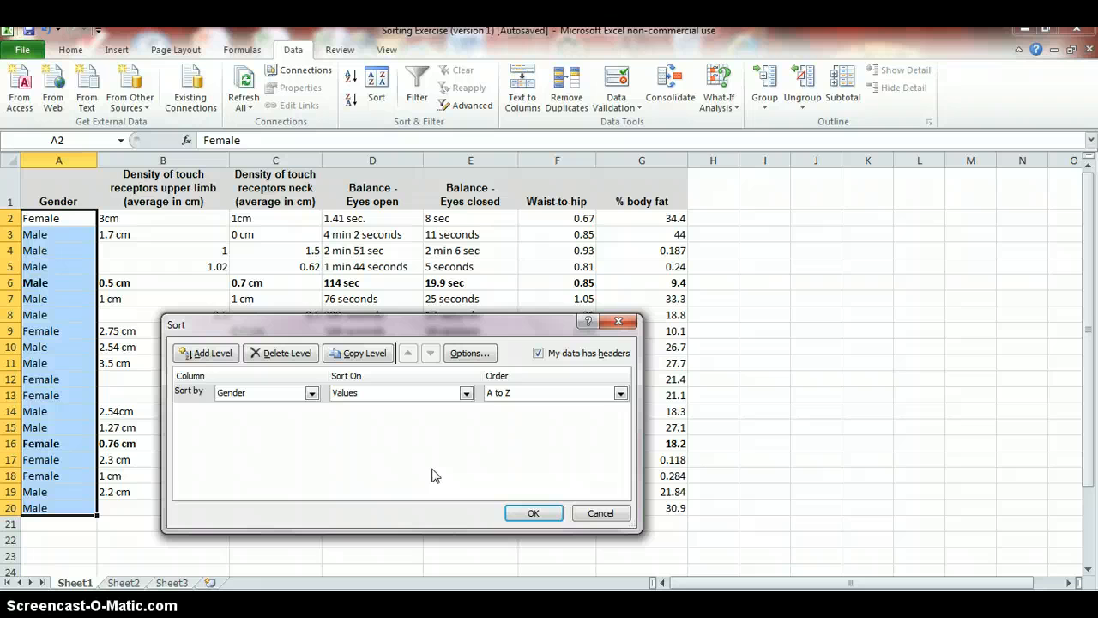
left_click(533, 514)
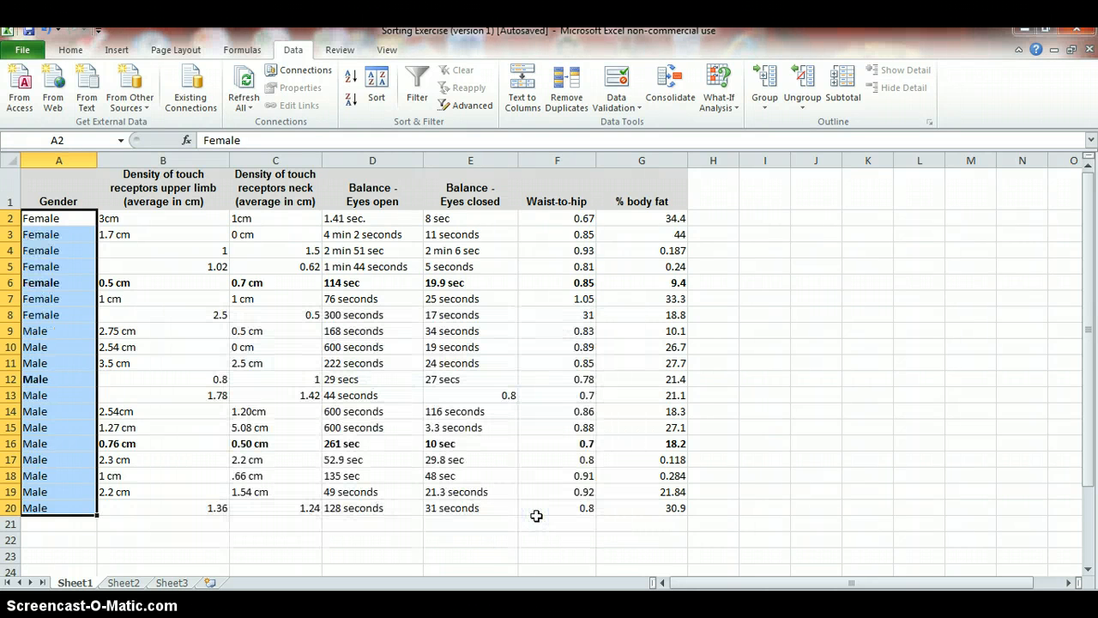
left_click(470, 539)
left_click(469, 539)
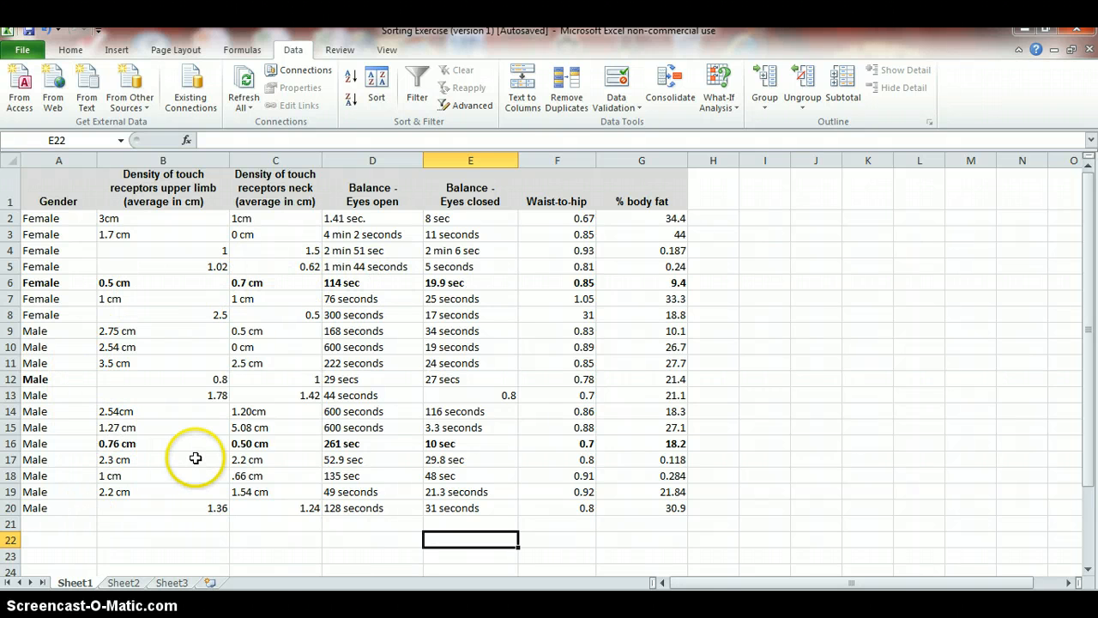
left_click(47, 32)
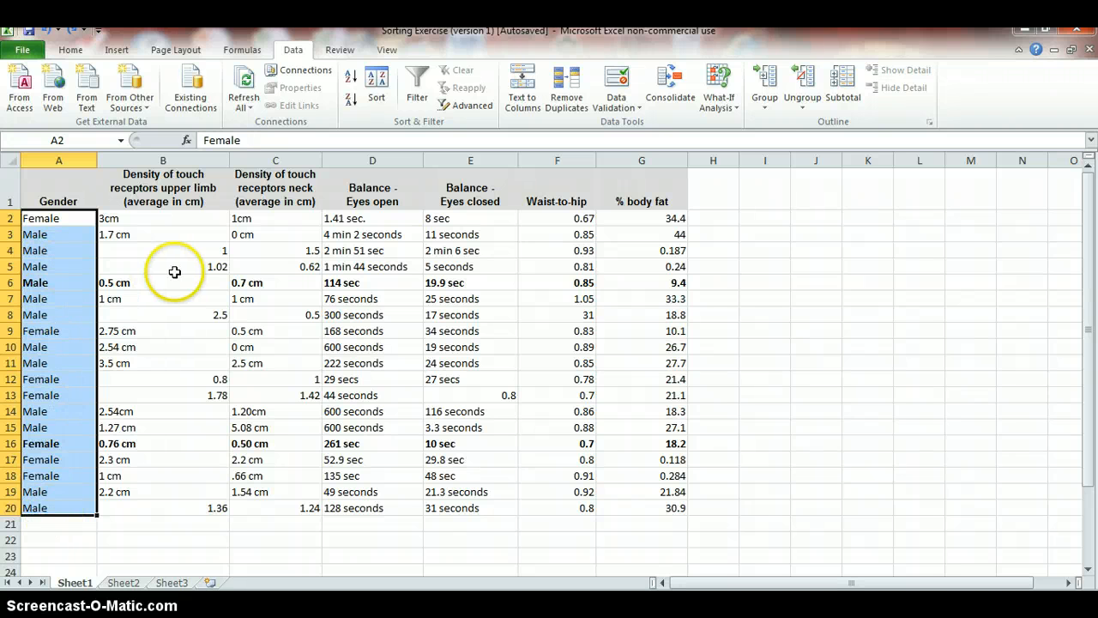
Sort the whole table by Gender, A to Z, expanding the selection to include adjacent columns
left_click(377, 96)
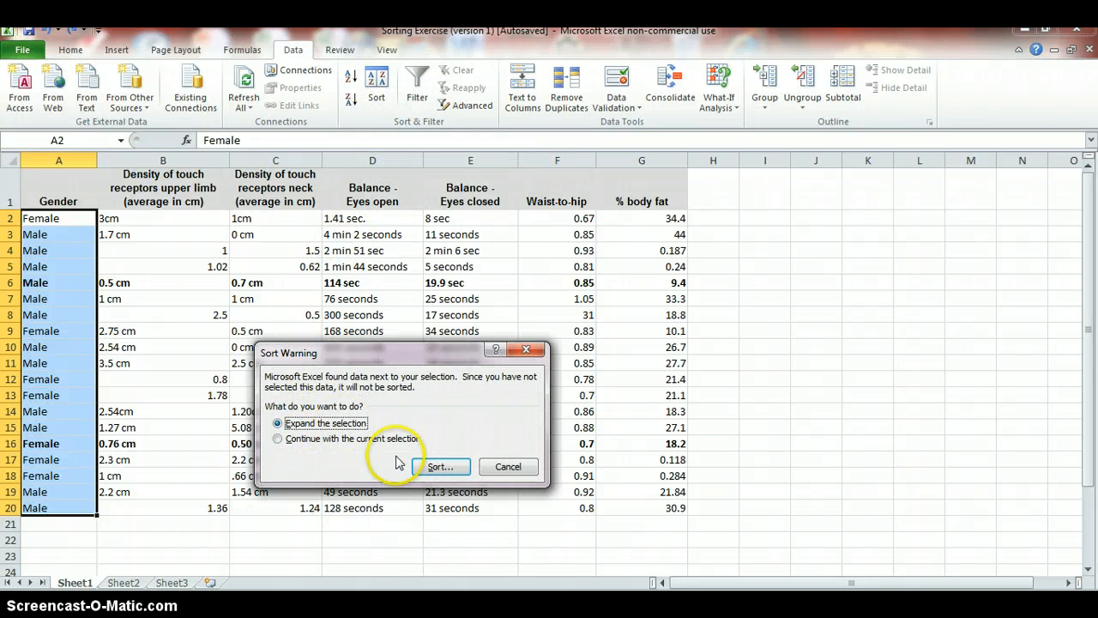
left_click(441, 471)
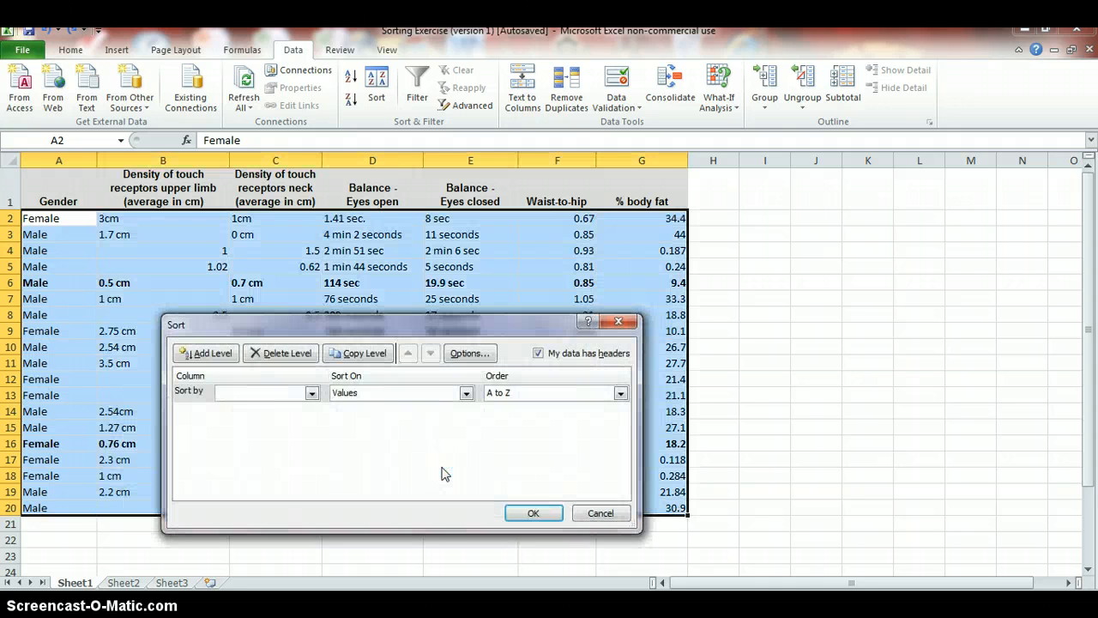
left_click(311, 392)
left_click(300, 409)
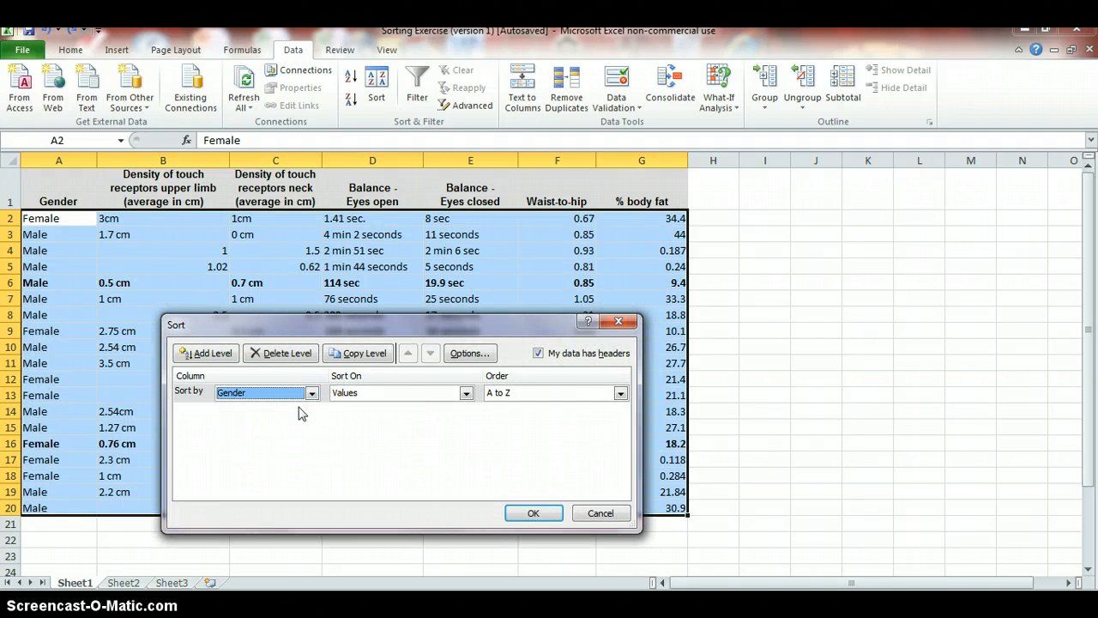
left_click(535, 514)
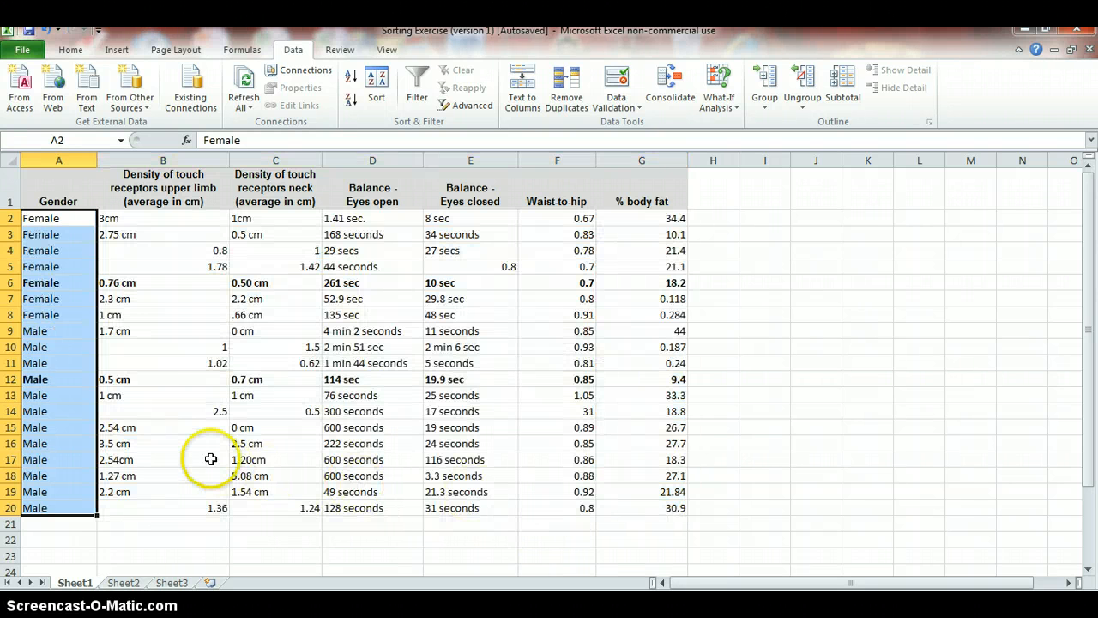
left_click(210, 459)
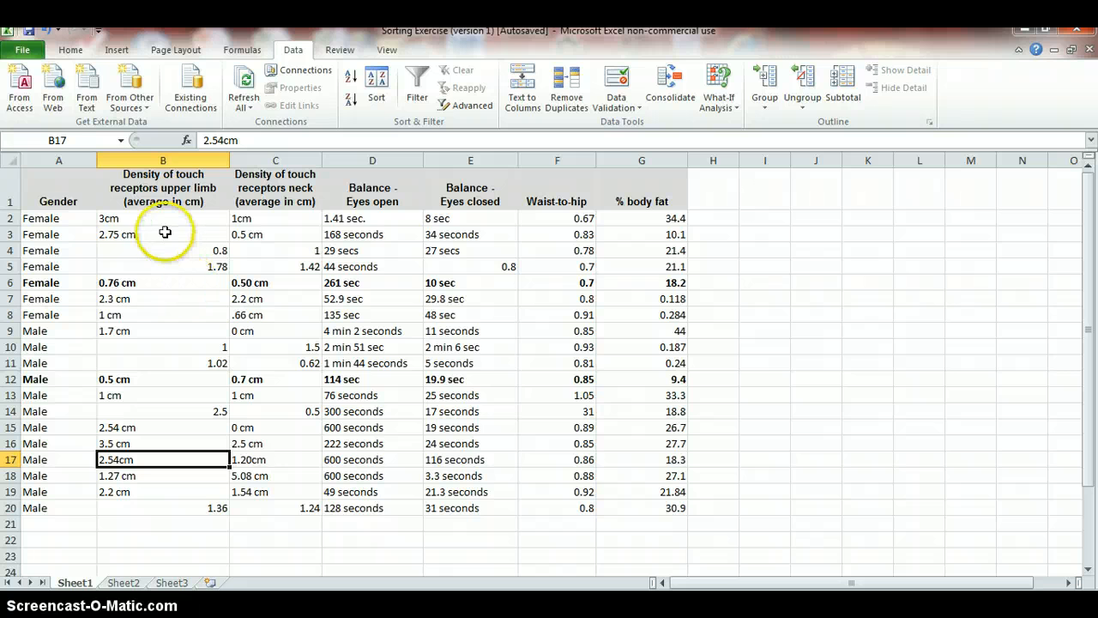
Sort the table, expanding the selection, by Gender and add a second level by Density of touch receptors upper limb
left_click_drag(161, 219, 170, 502)
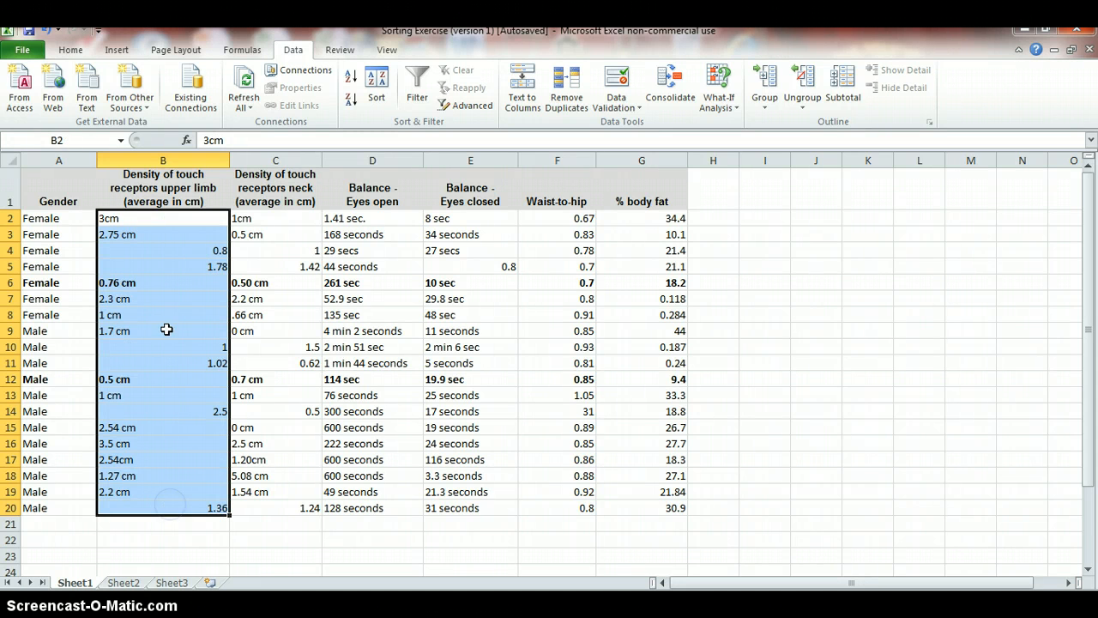
left_click(376, 92)
left_click(343, 429)
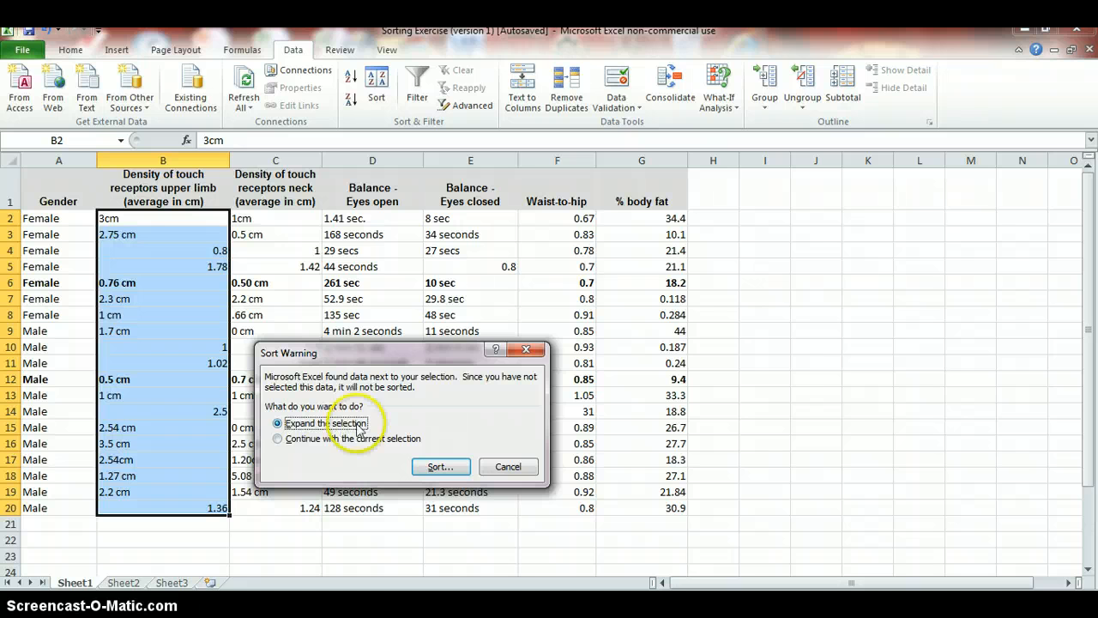
left_click(446, 468)
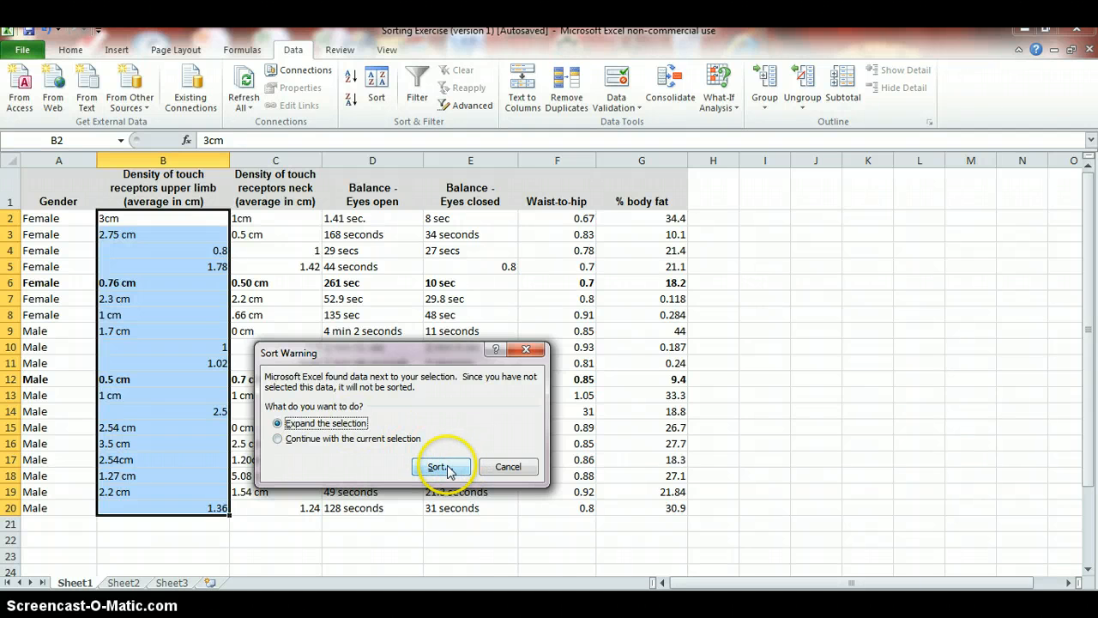
left_click(353, 454)
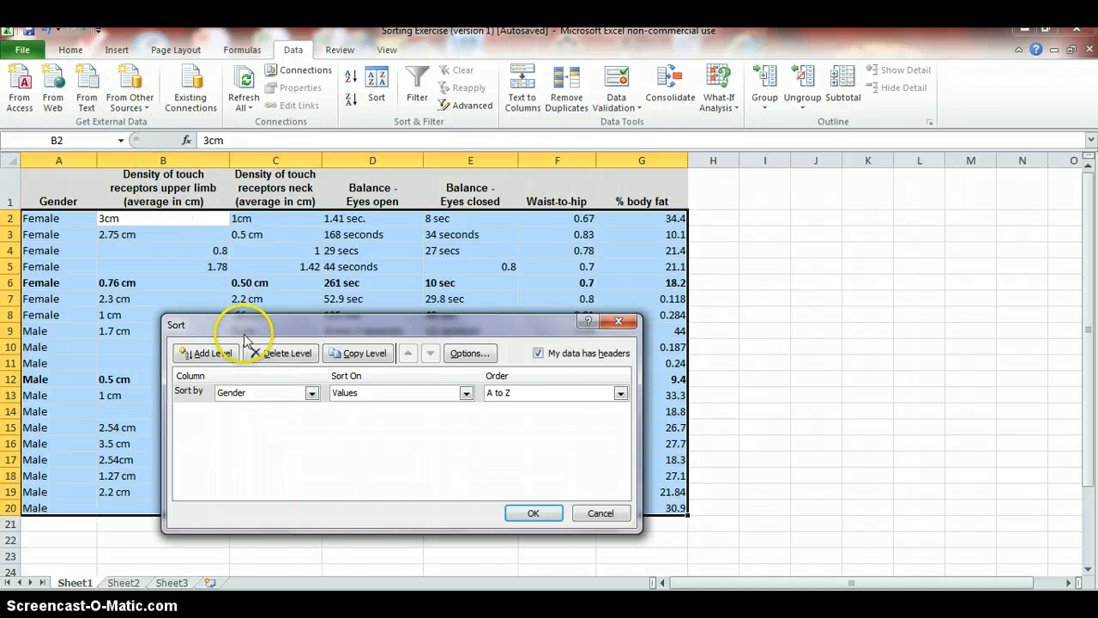
left_click(210, 354)
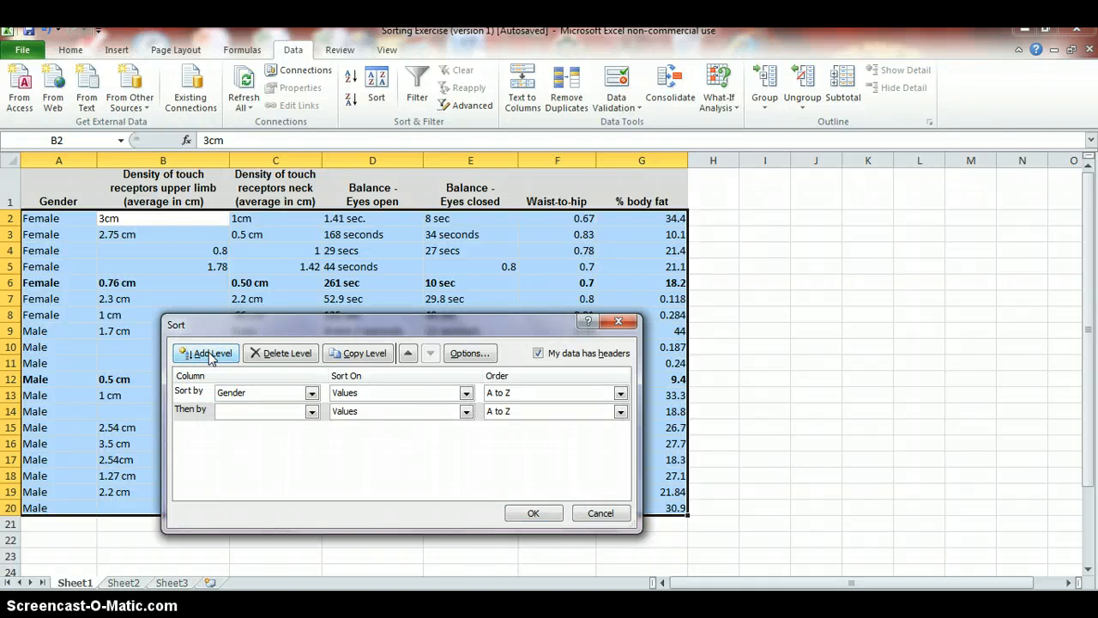
left_click(312, 412)
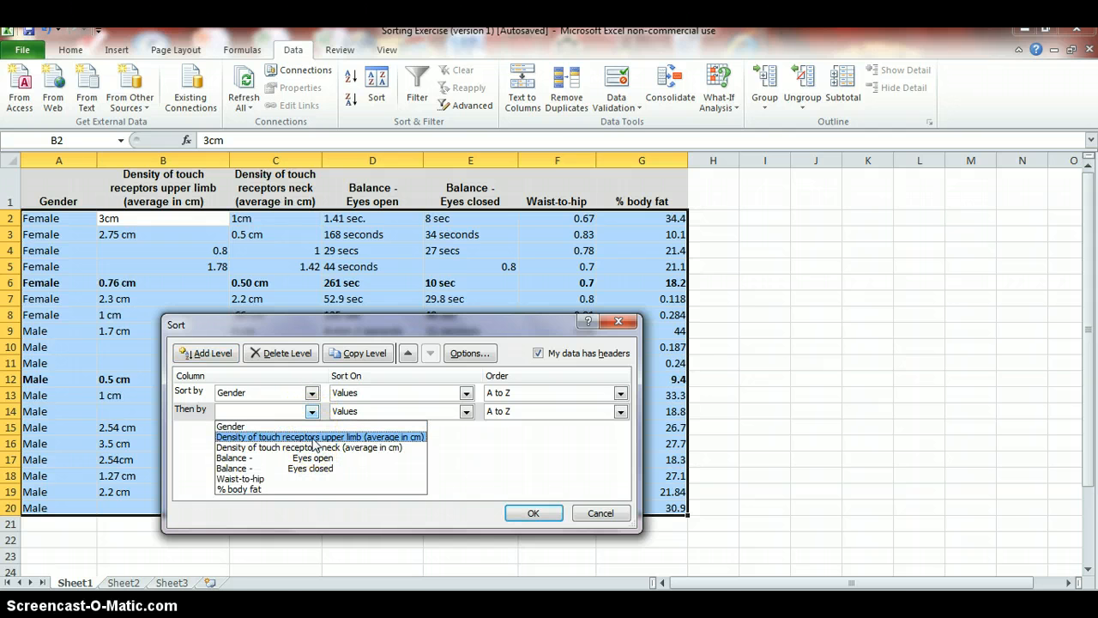
left_click(313, 437)
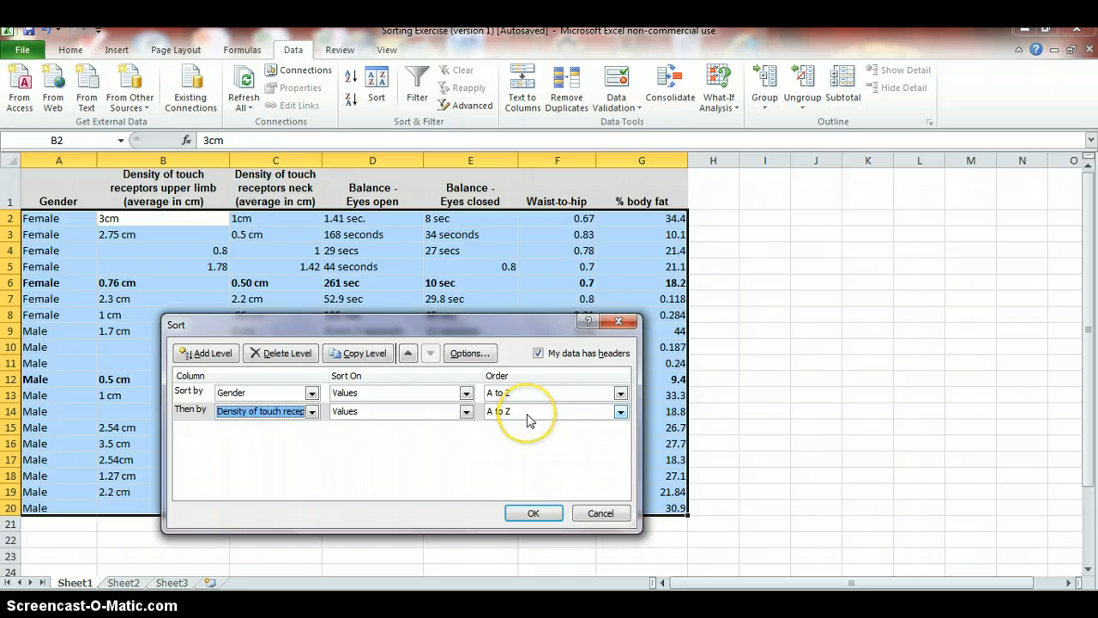
Set the second level's order to a new custom list "smallest to largest" and apply the sort
left_click(621, 413)
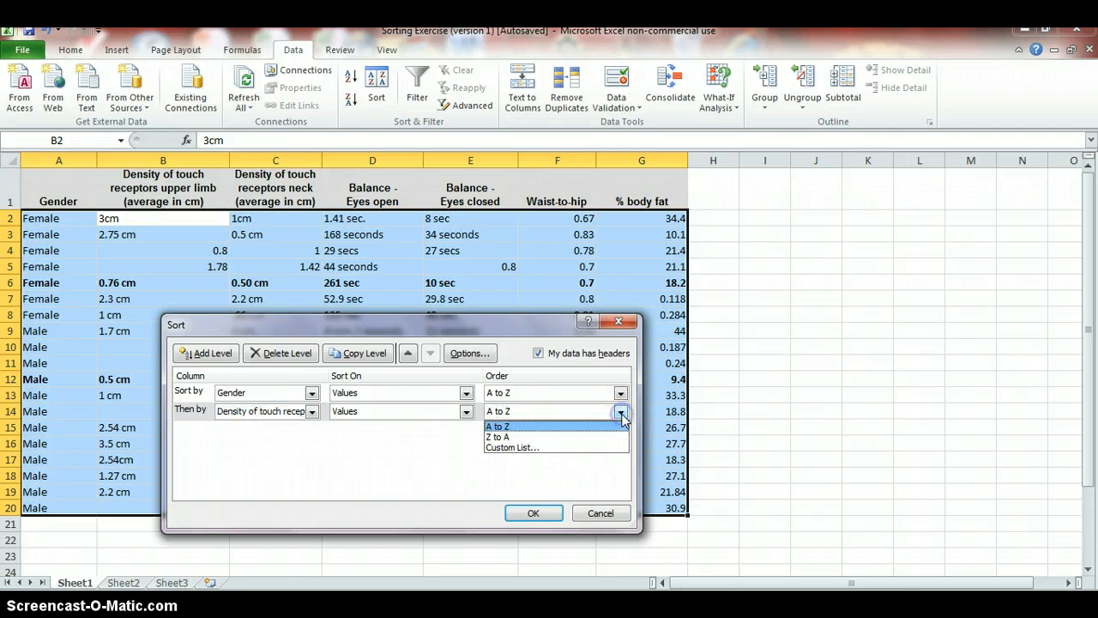
left_click(538, 446)
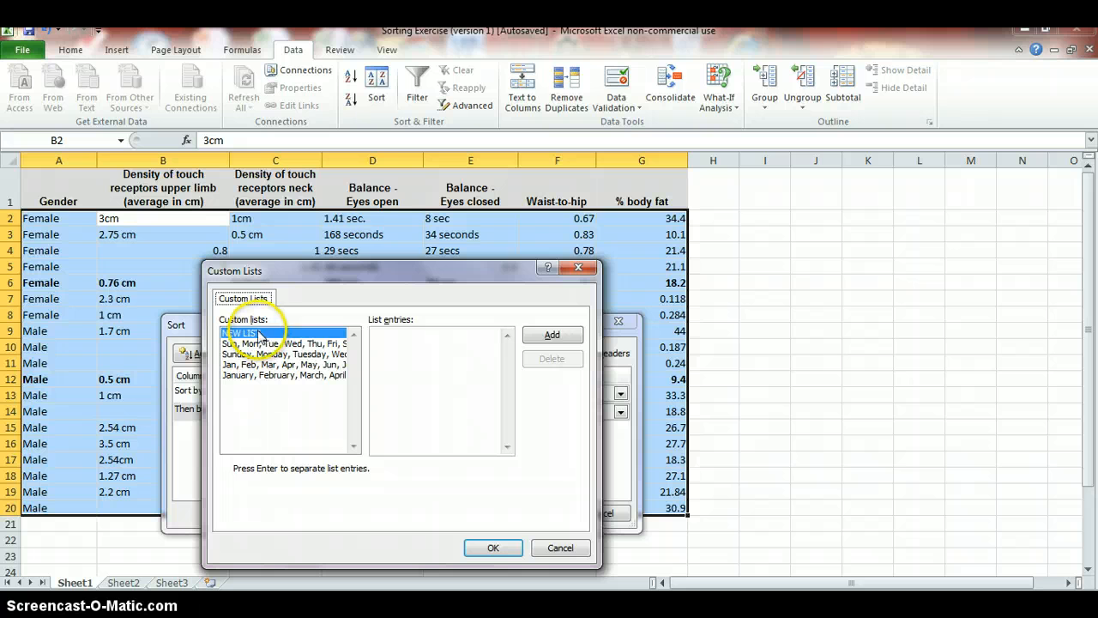
left_click(259, 336)
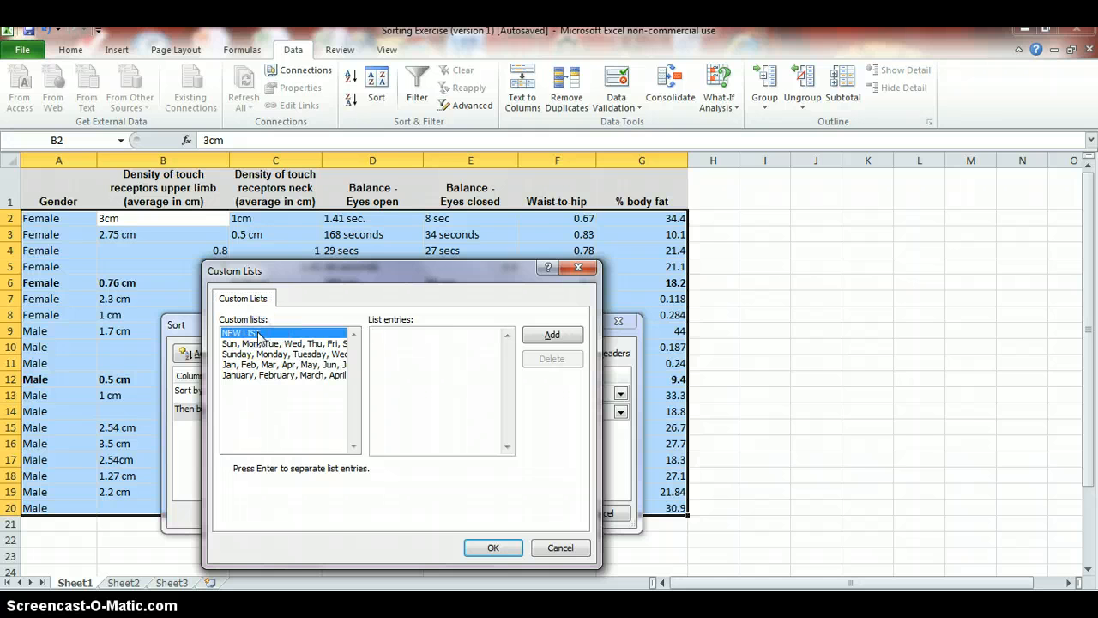
left_click(371, 356)
left_click(544, 336)
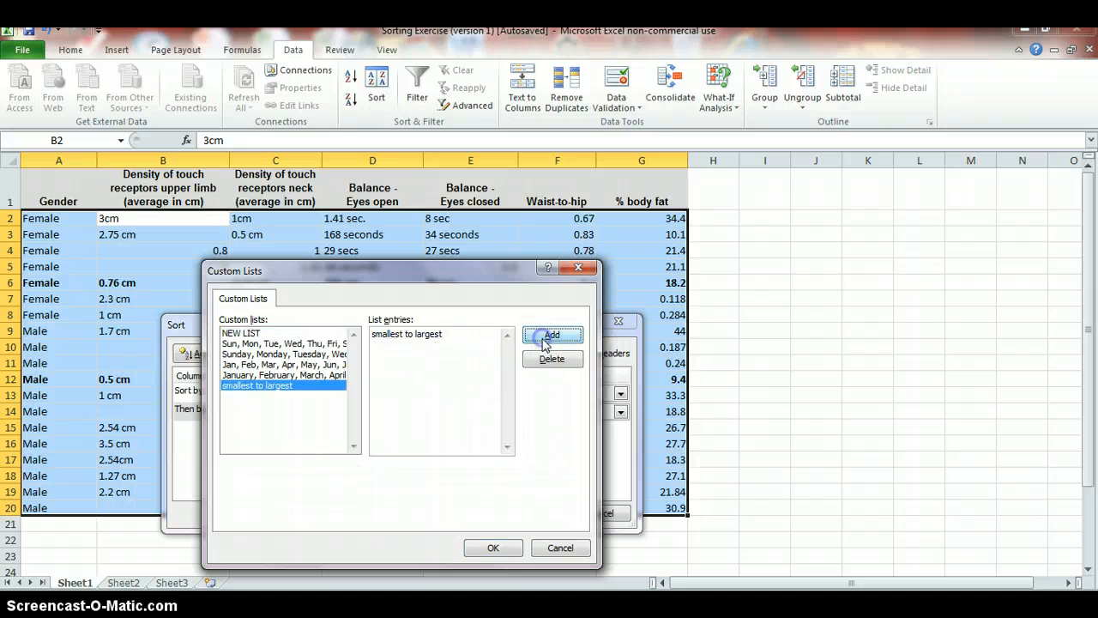
left_click(491, 547)
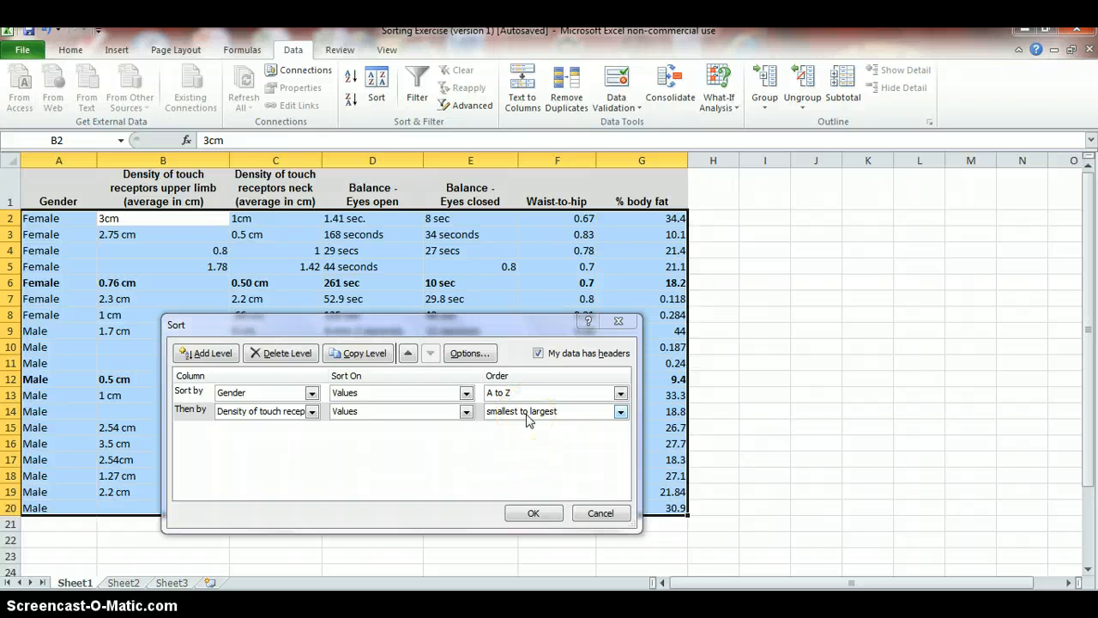
left_click(528, 514)
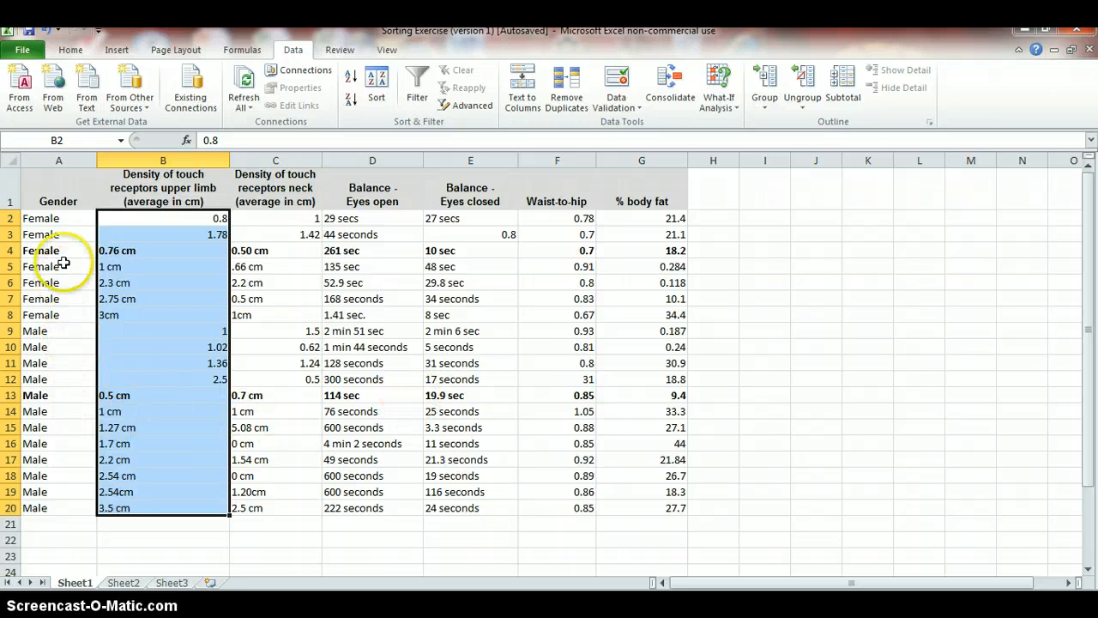
Convert the upper-limb values in B4 and B5 to plain numbers 0.76 and 1 by deleting the cm unit
left_click(162, 365)
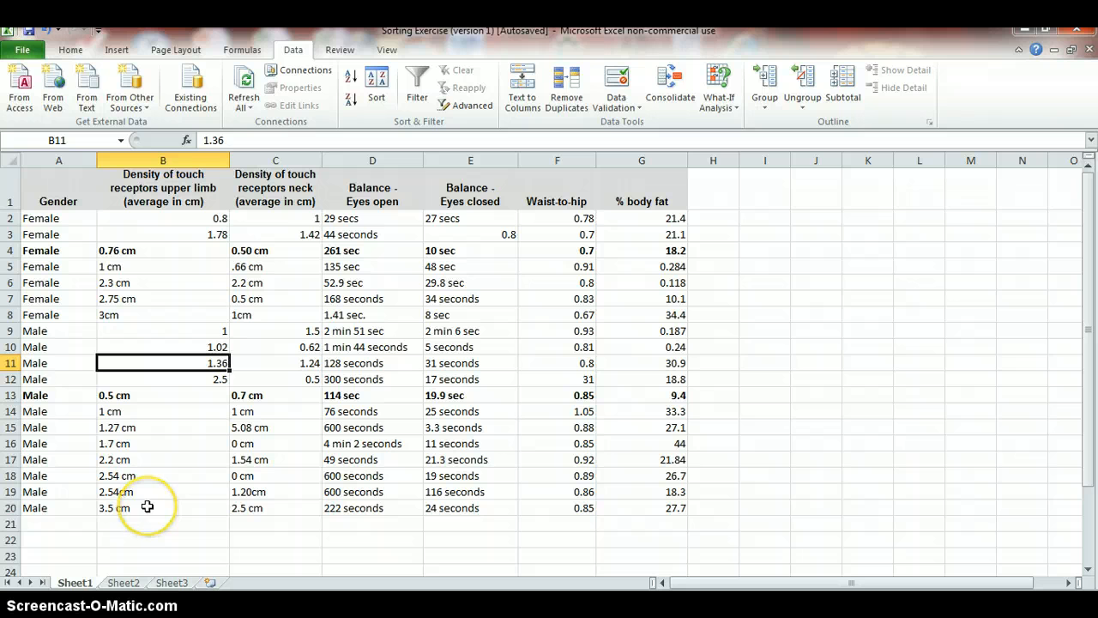
left_click(167, 314)
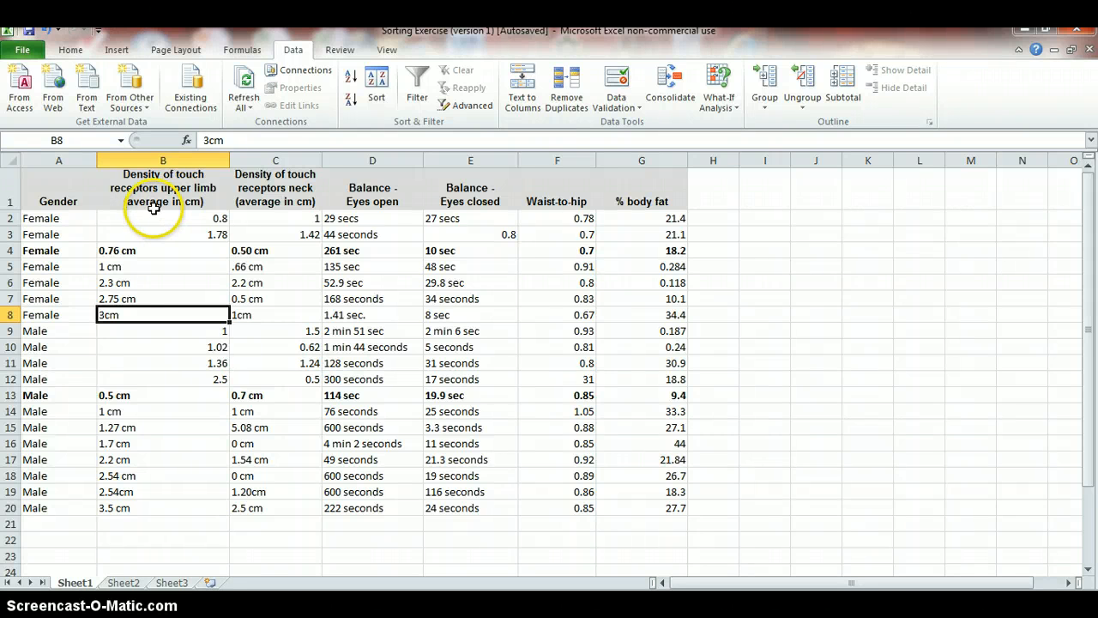
left_click(203, 221)
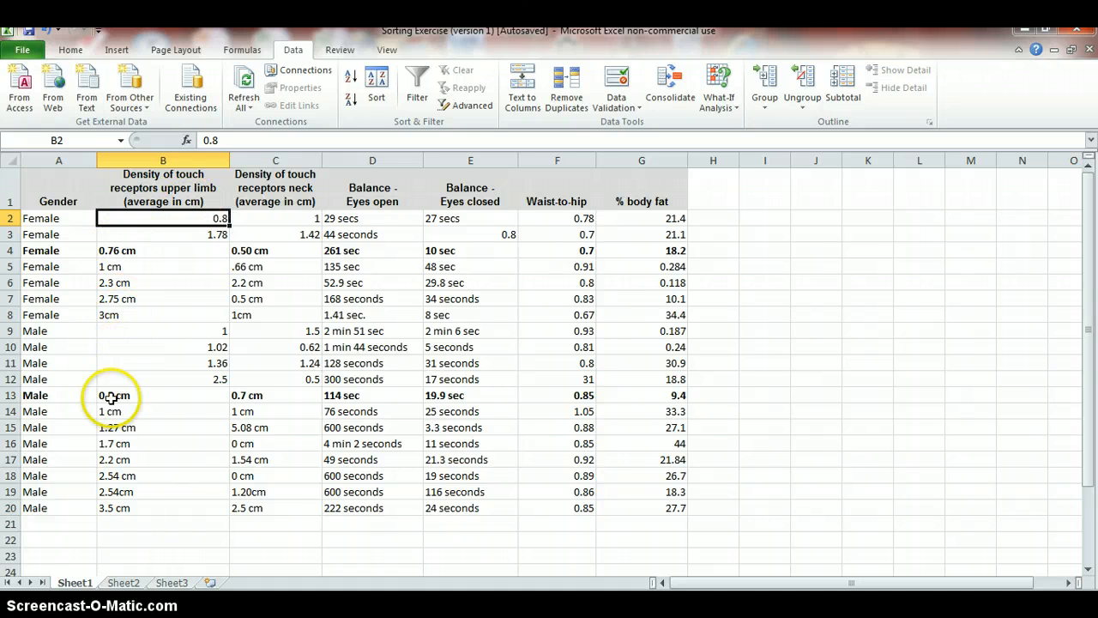
left_click(121, 491)
mouse_move(119, 316)
left_mouse_down()
mouse_move(116, 283)
mouse_move(118, 326)
left_mouse_up()
left_click(125, 250)
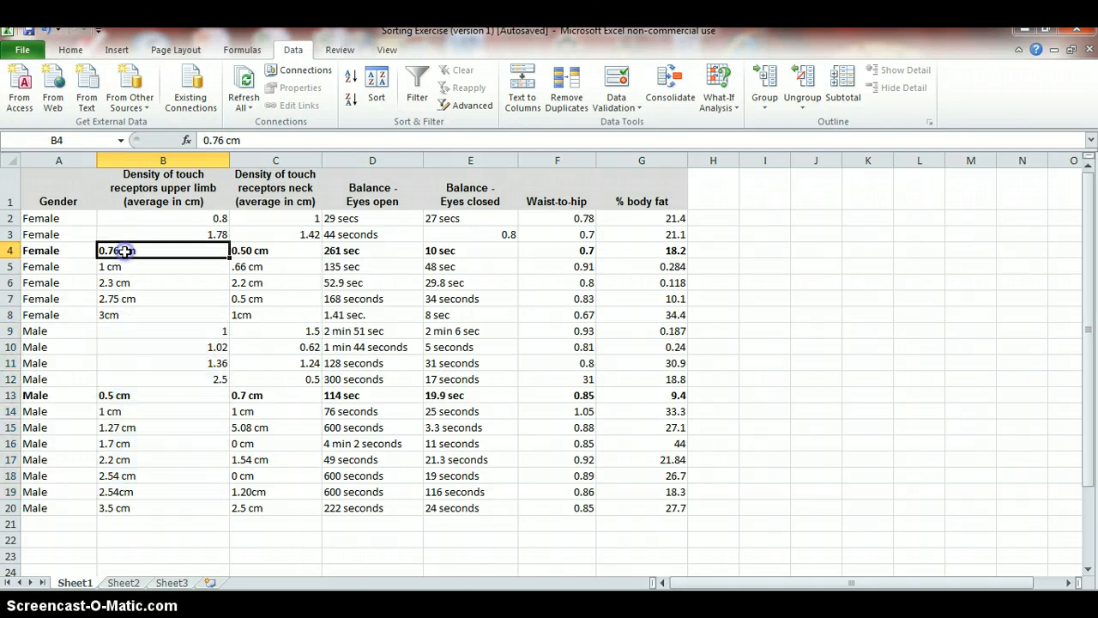
left_click(227, 144)
left_click(225, 142)
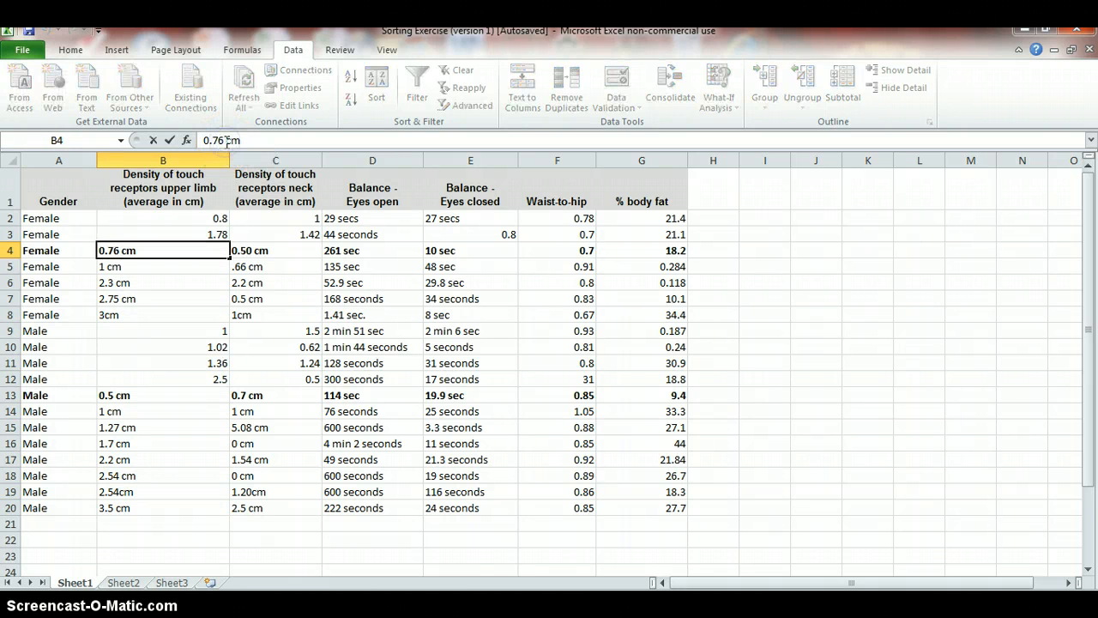
left_click(153, 267)
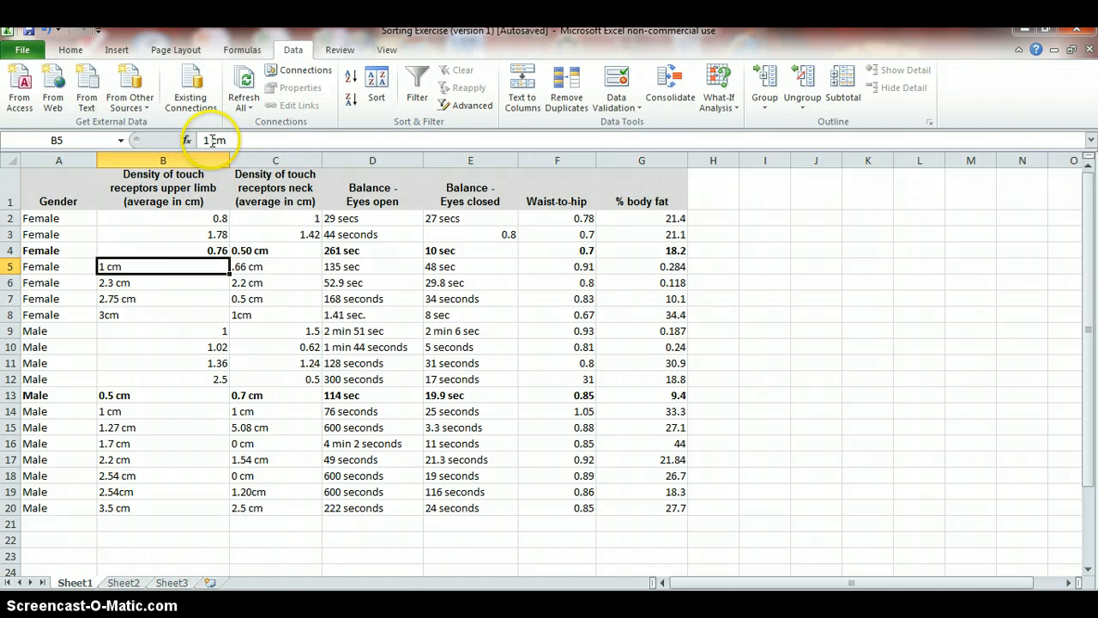
left_click_drag(204, 140, 214, 140)
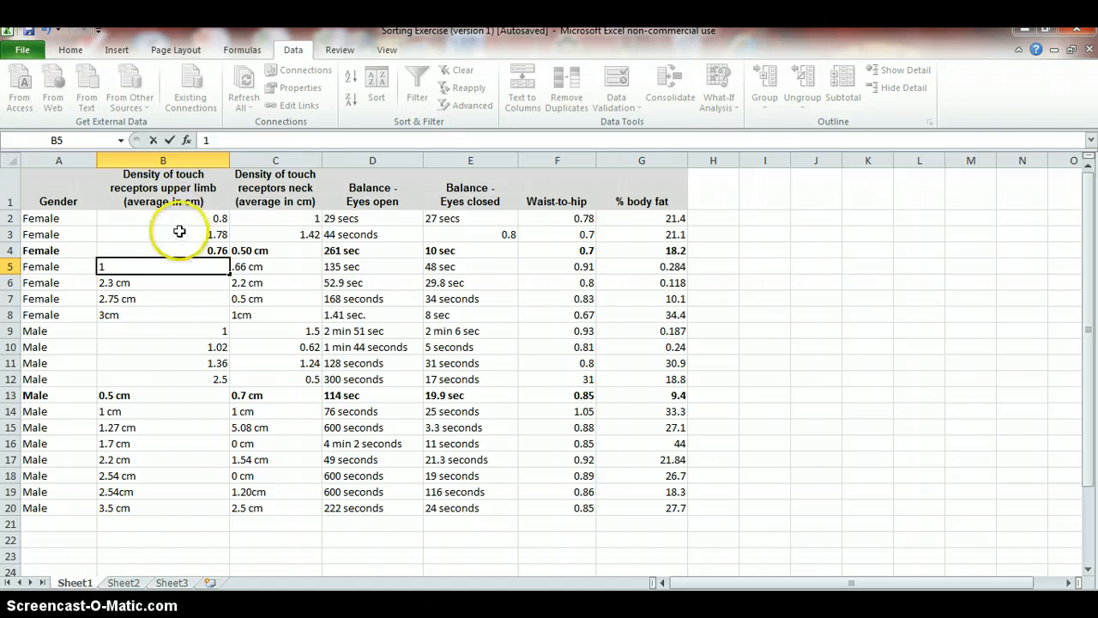
left_click(142, 285)
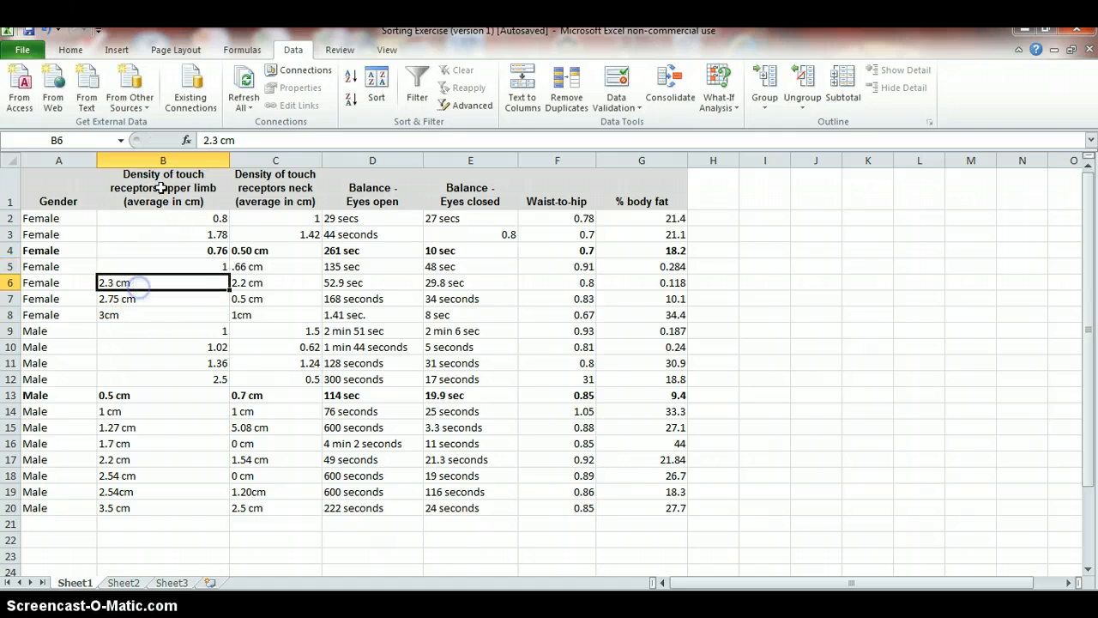
Remove the cm unit from B6, B7 and B8, leaving the numbers 2.3, 2.75 and 3
left_click(221, 140)
key("Delete")
key("BackSpace")
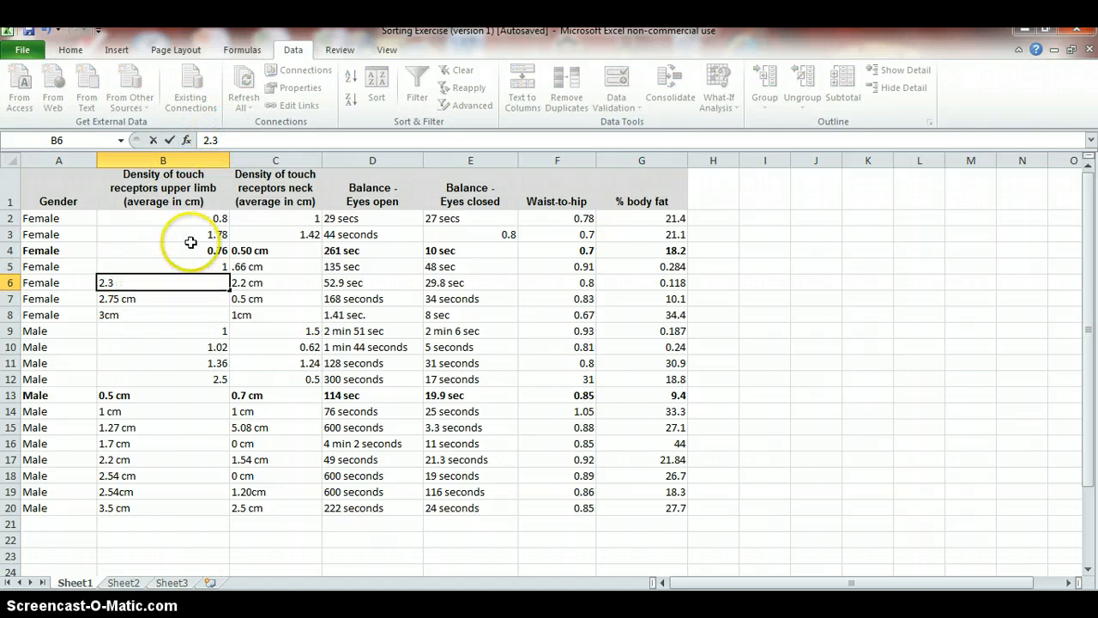
left_click(123, 299)
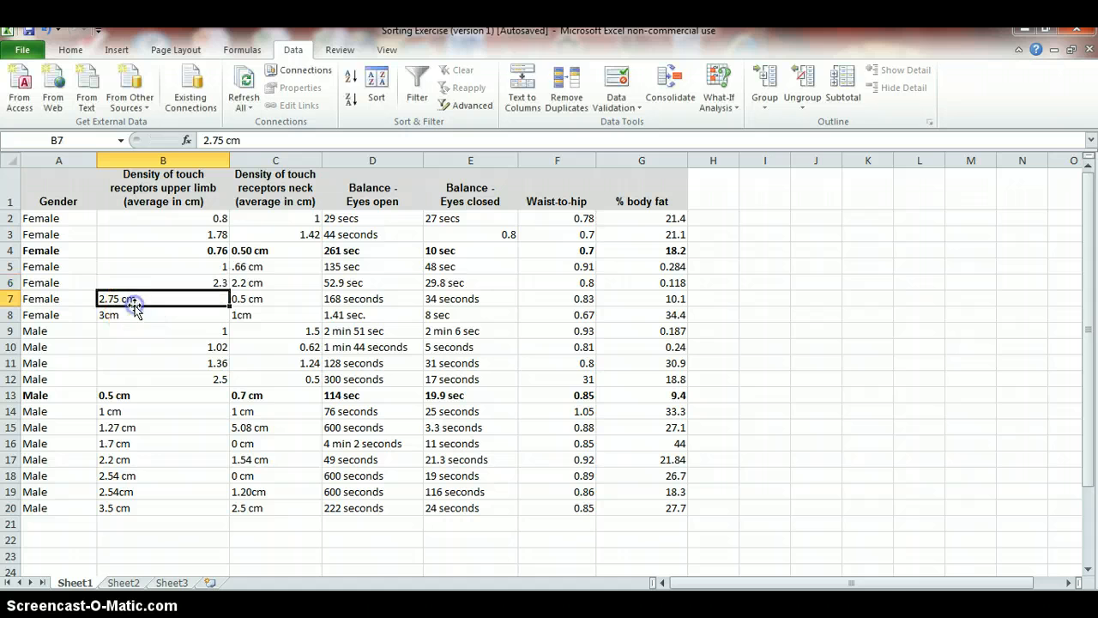
left_click(225, 140)
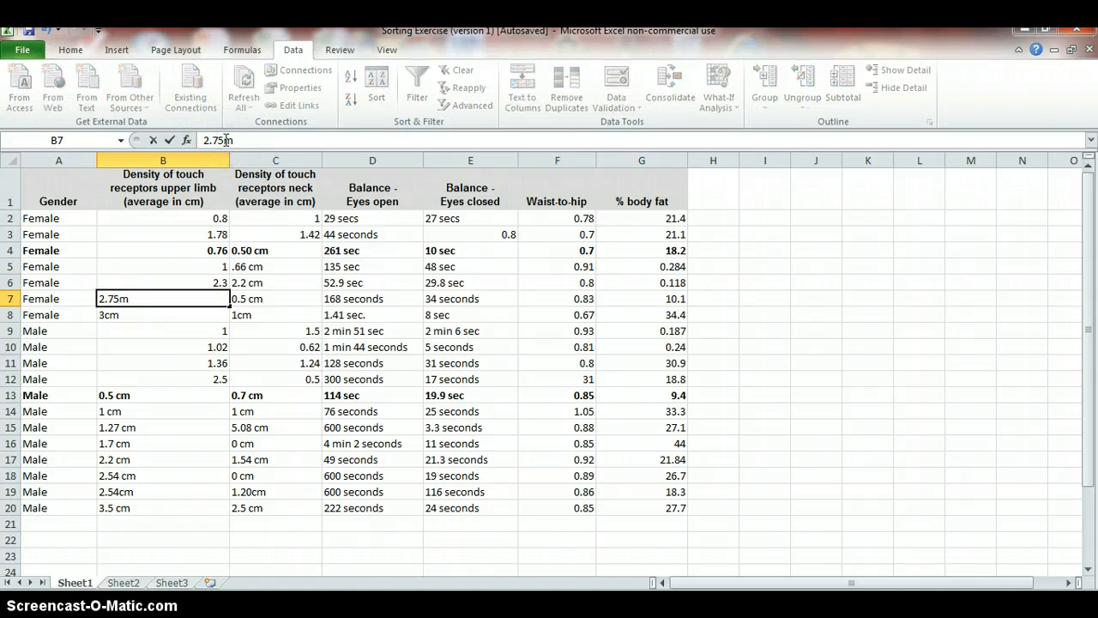
left_click(110, 315)
left_click(212, 140)
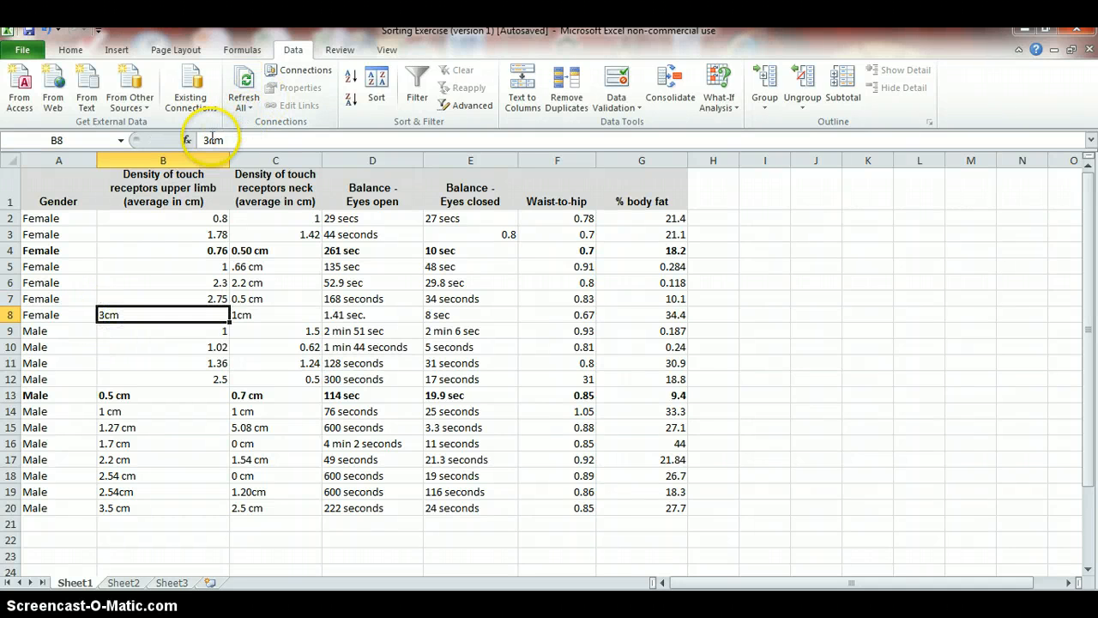
left_click_drag(212, 140, 206, 139)
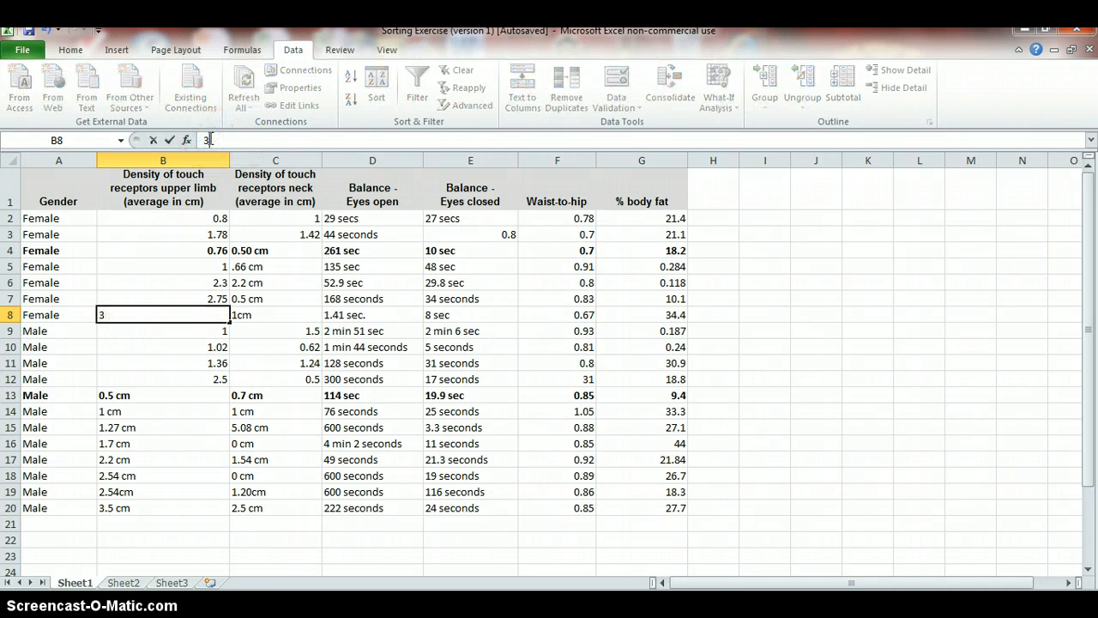
left_click(112, 397)
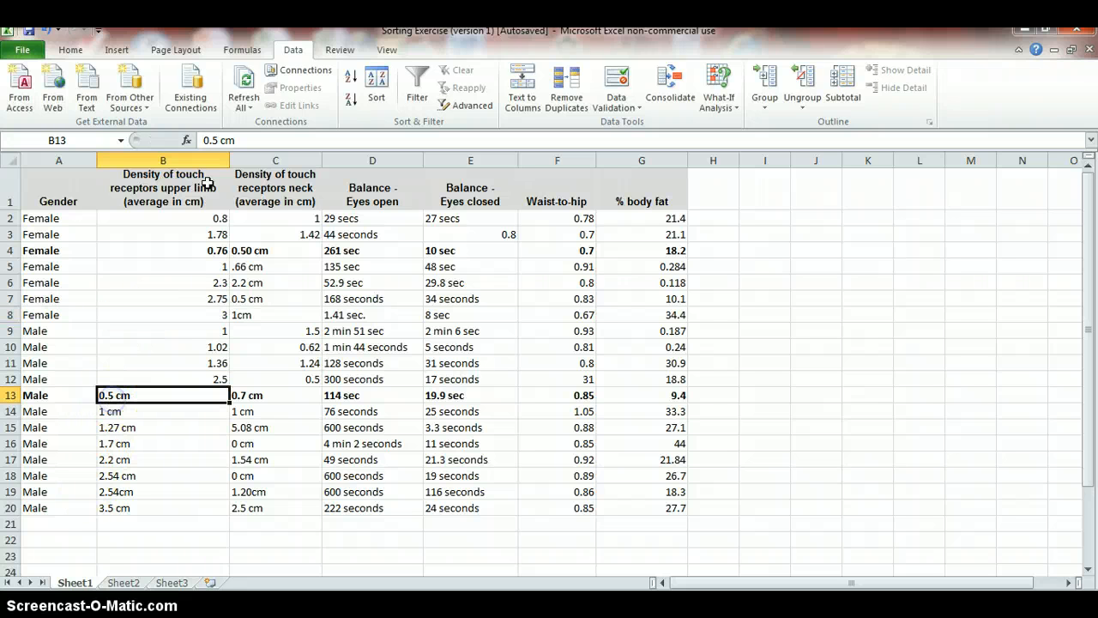
Remove the cm unit from B13, B14 and B15, leaving the plain numbers 0.5, 1 and 1.27
left_click(222, 140)
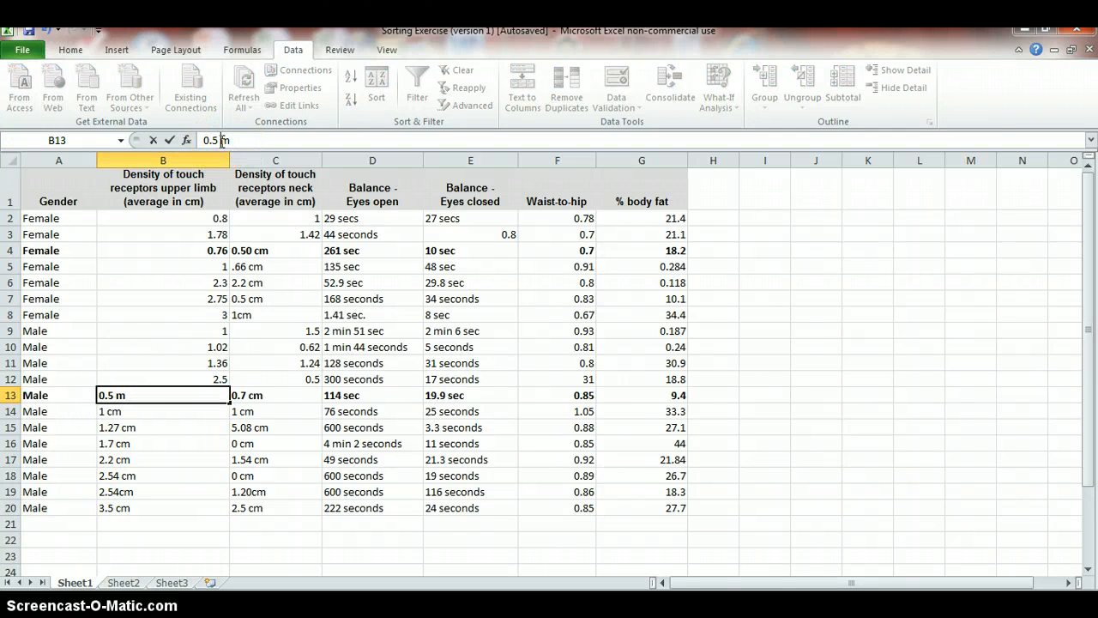
left_click(137, 415)
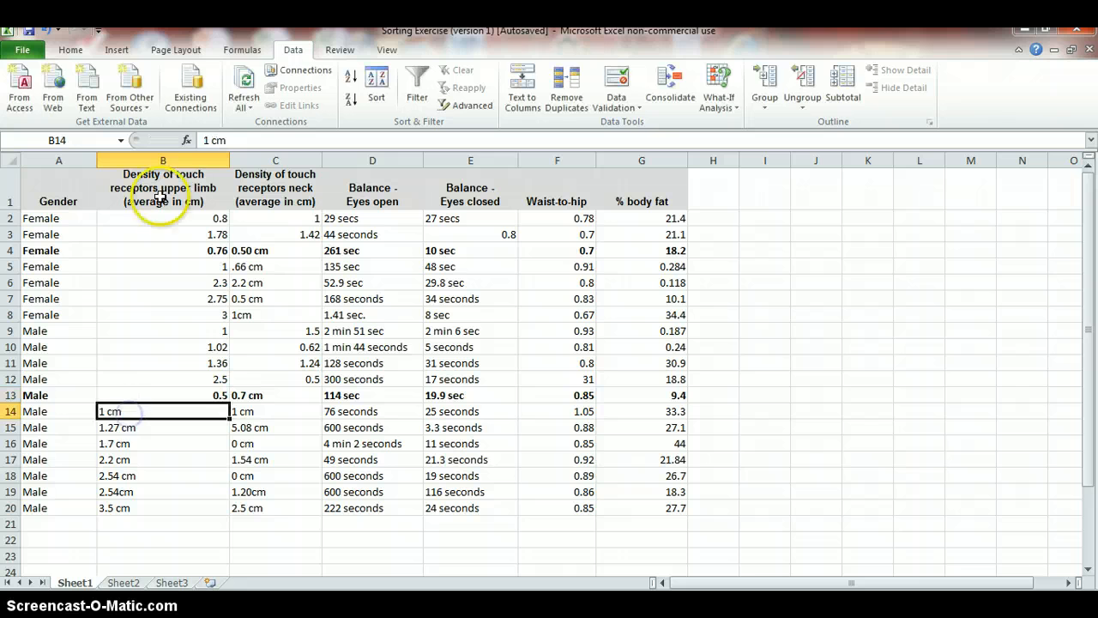
left_click(213, 140)
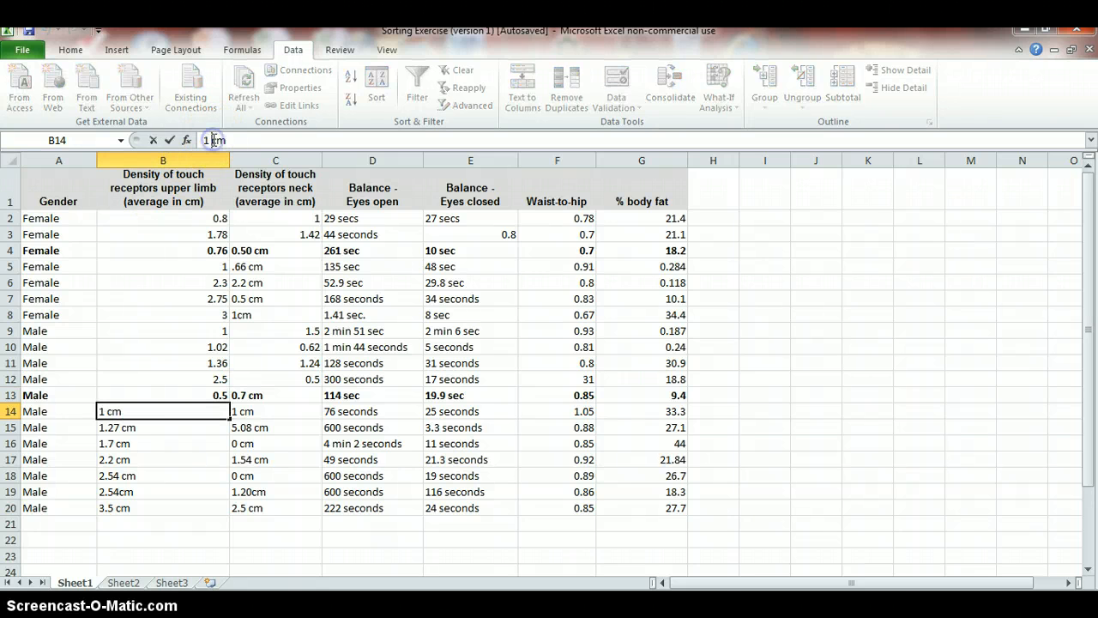
left_click(124, 428)
left_click(229, 143)
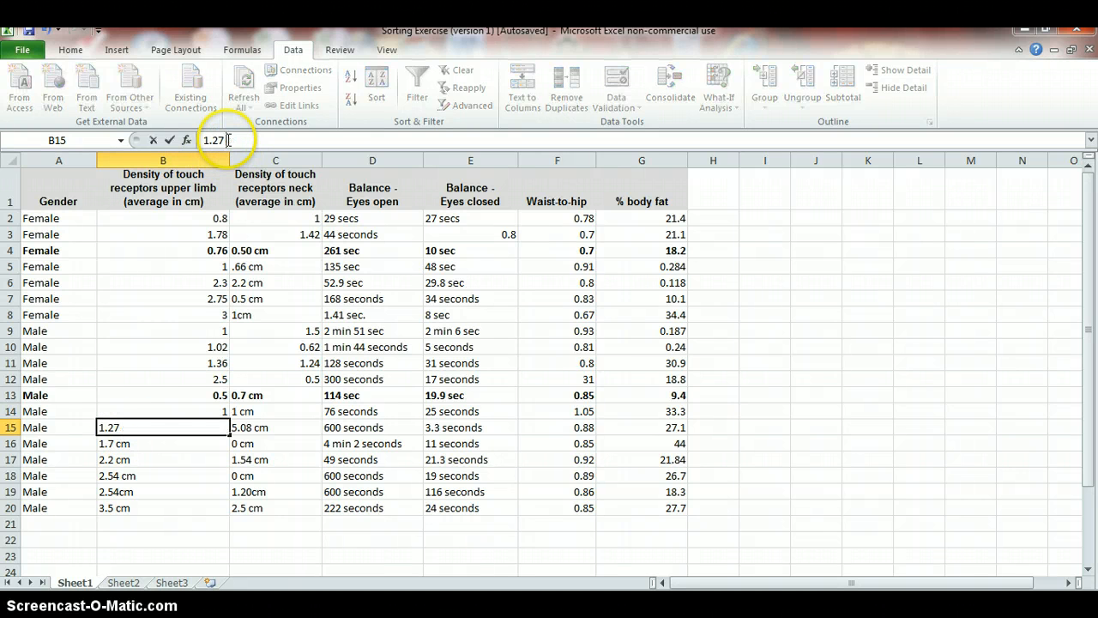
left_click(112, 455)
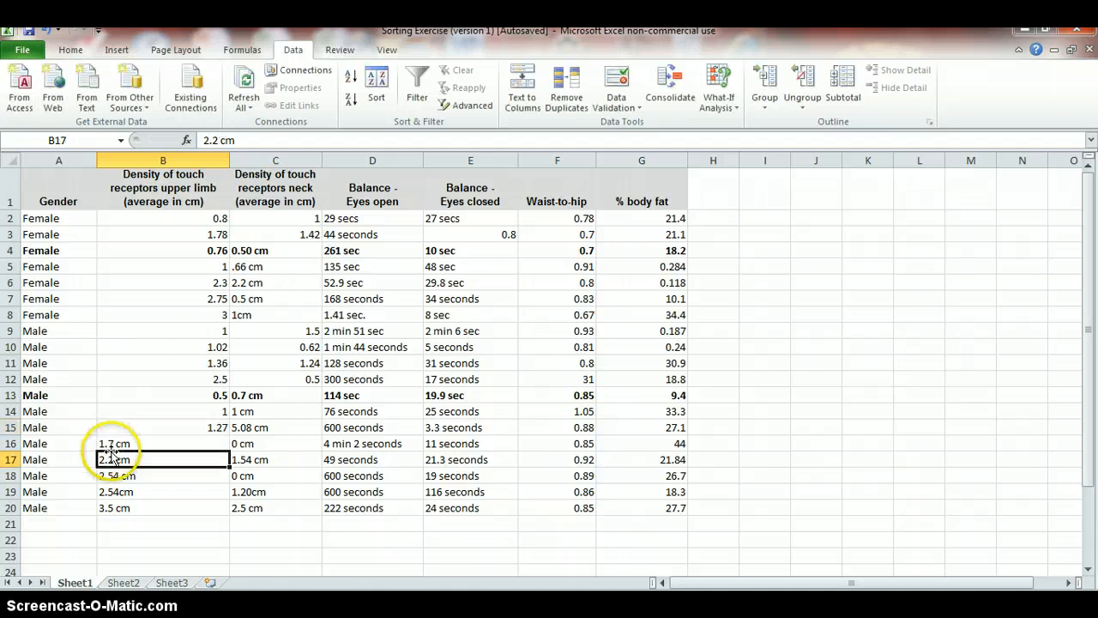
Remove the cm unit from B16, B17 and B18, leaving the plain numbers 1.7, 2.2 and 2.54
left_click(127, 445)
left_click(217, 144)
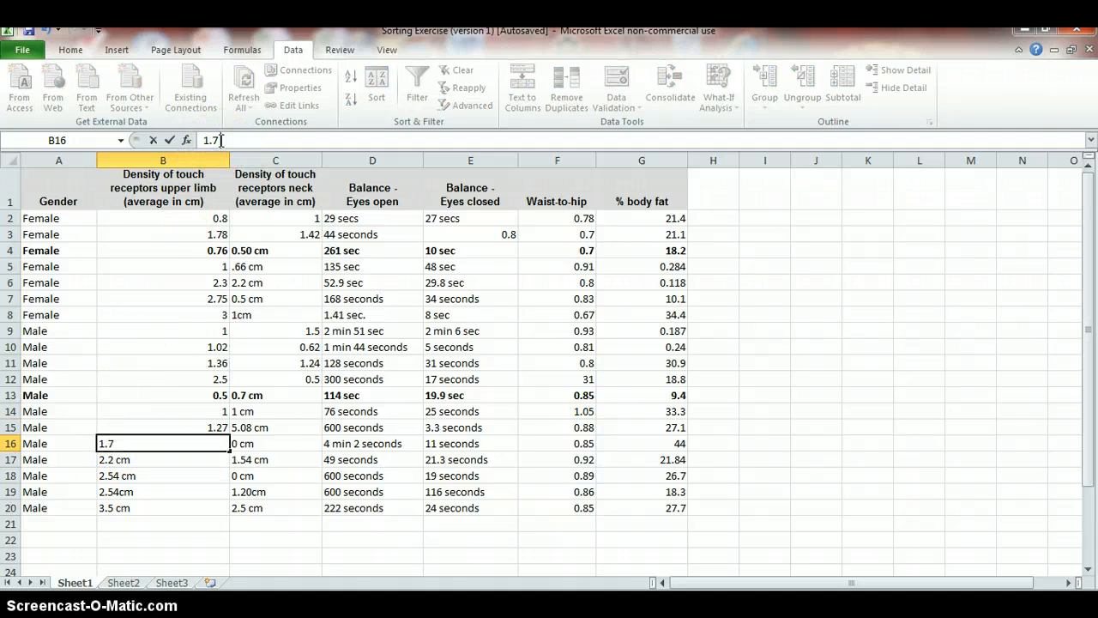
left_click(117, 459)
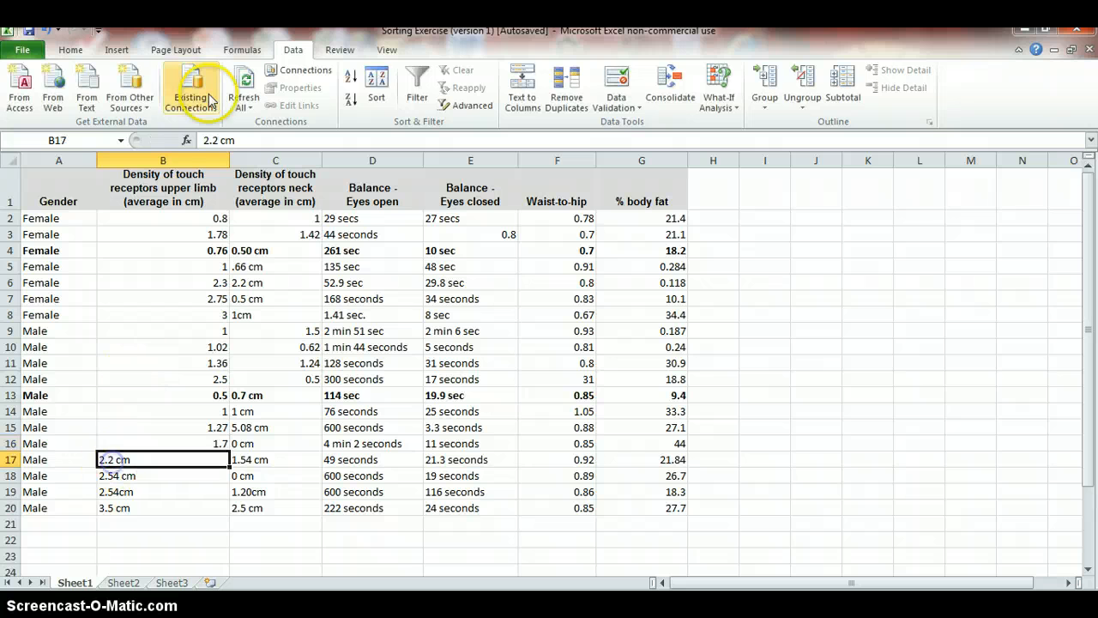
left_click(221, 144)
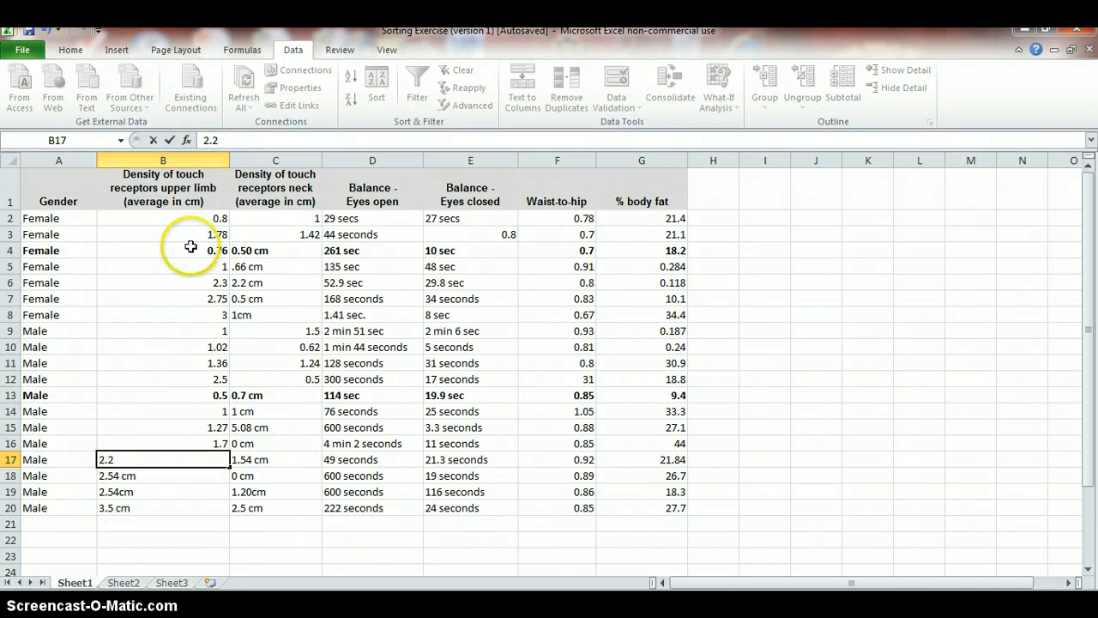
left_click(116, 477)
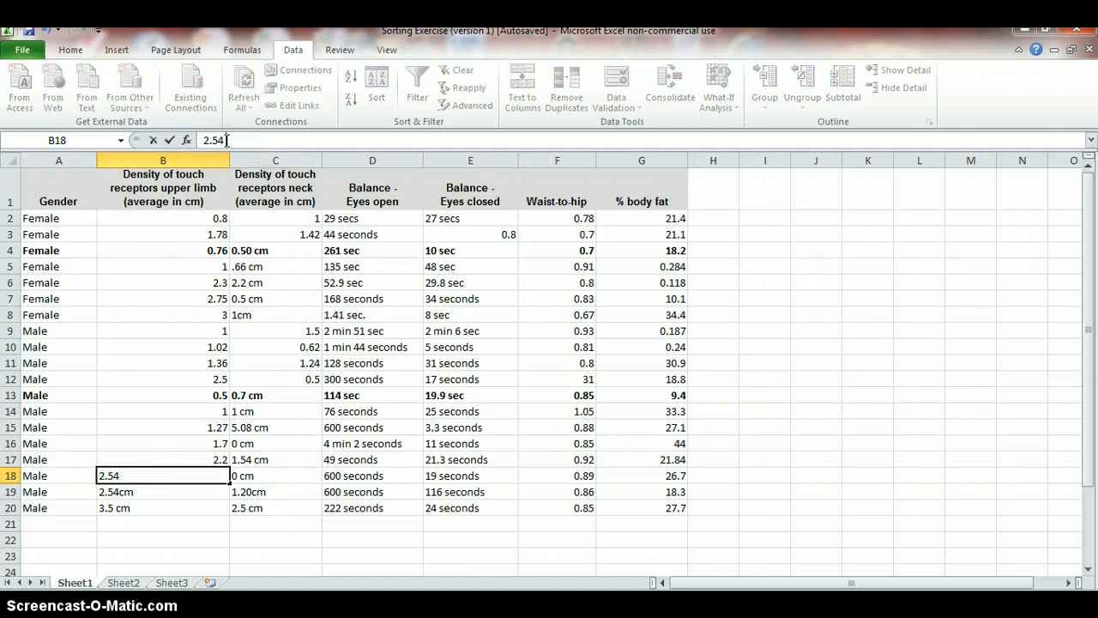
Remove the cm unit from B19 and B20, leaving the plain numbers 2.54 and 3.5
left_click(118, 492)
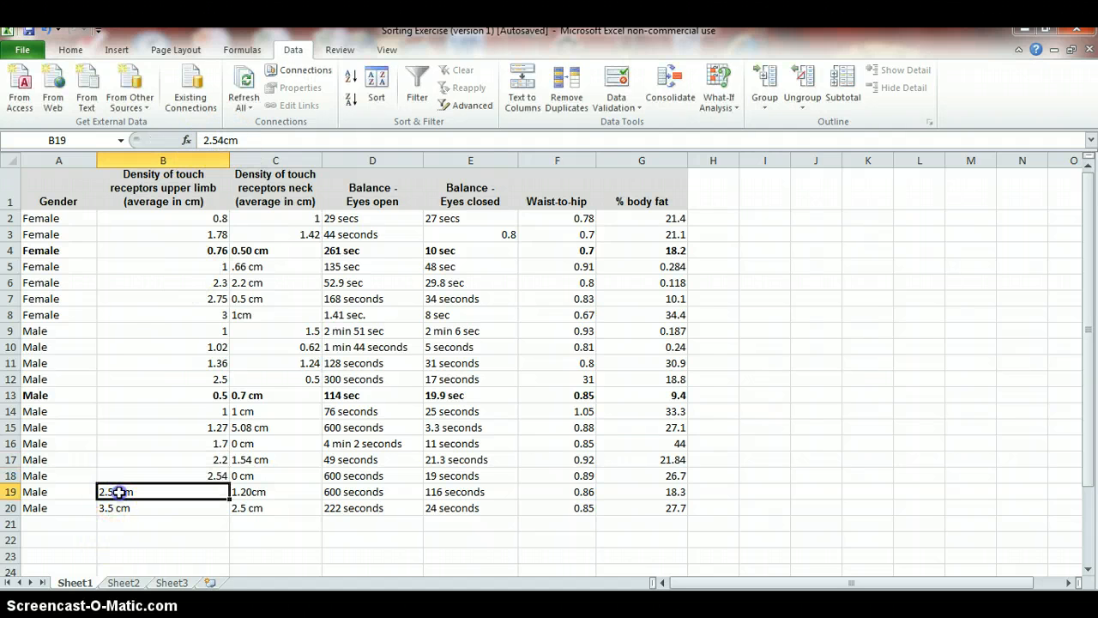
left_click(224, 140)
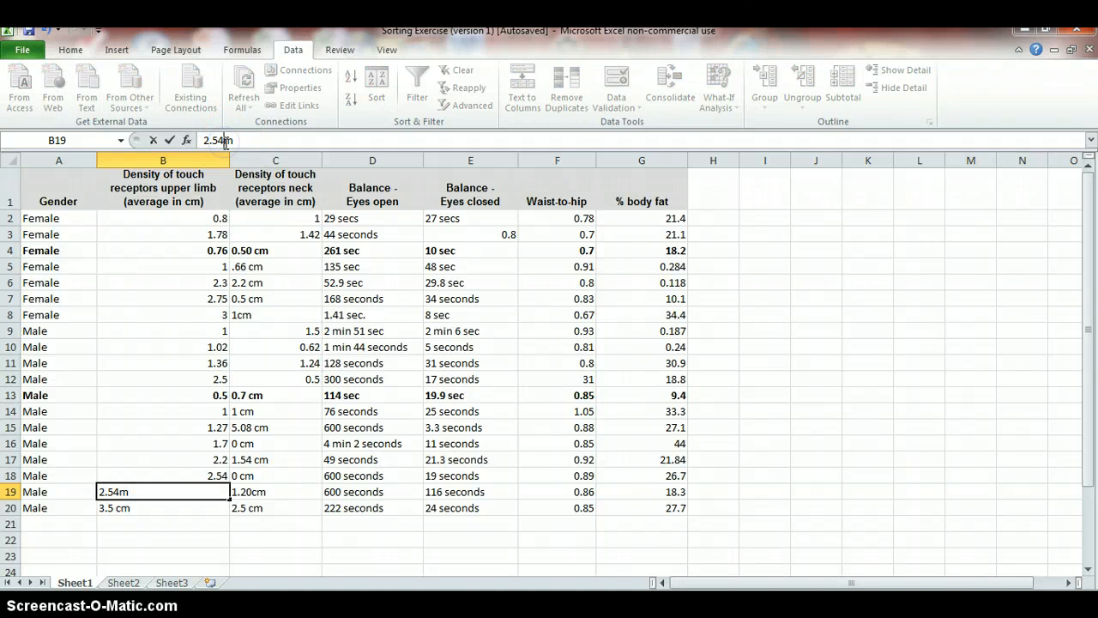
left_click(112, 510)
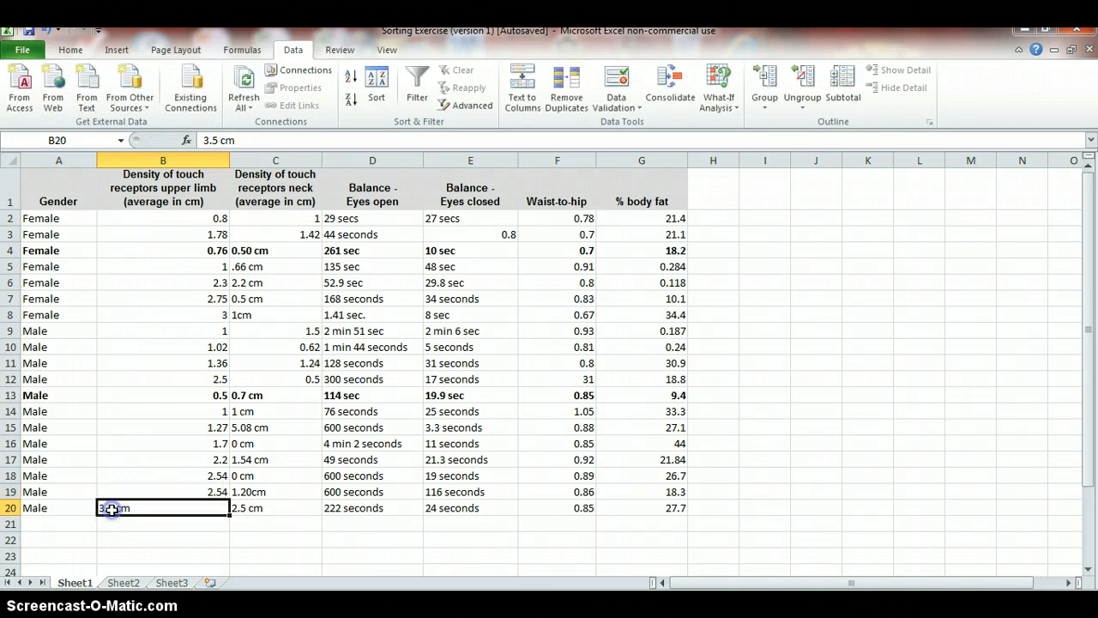
left_click(221, 140)
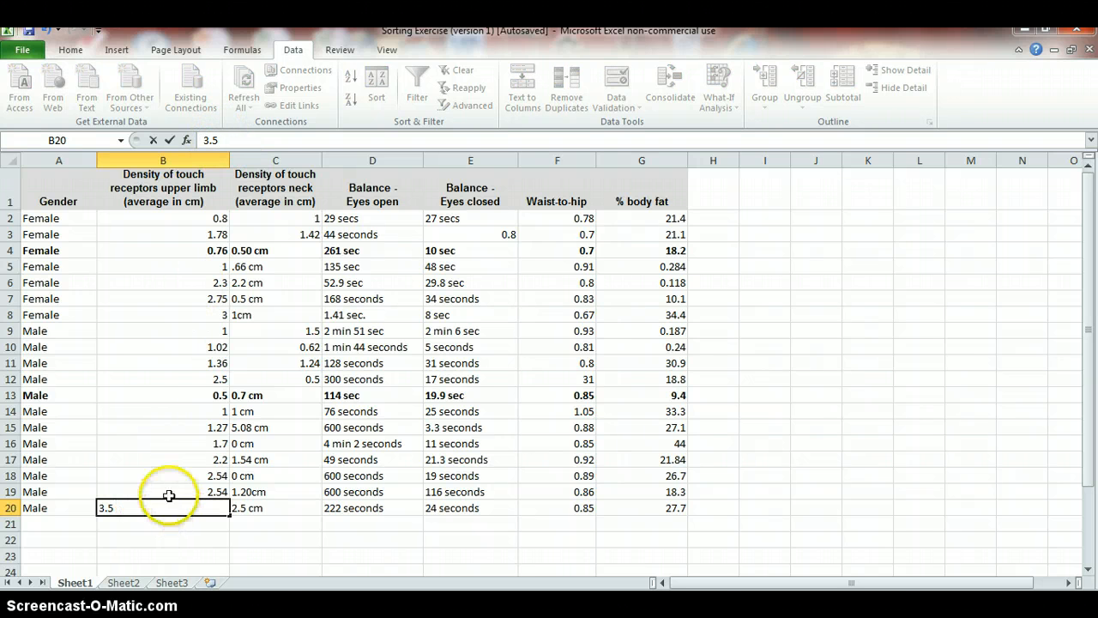
Re-sort the table from the upper-limb column, expanding the selection and keeping the Gender and upper-limb sort levels
left_click_drag(197, 221, 188, 425)
left_click_drag(180, 314, 185, 358)
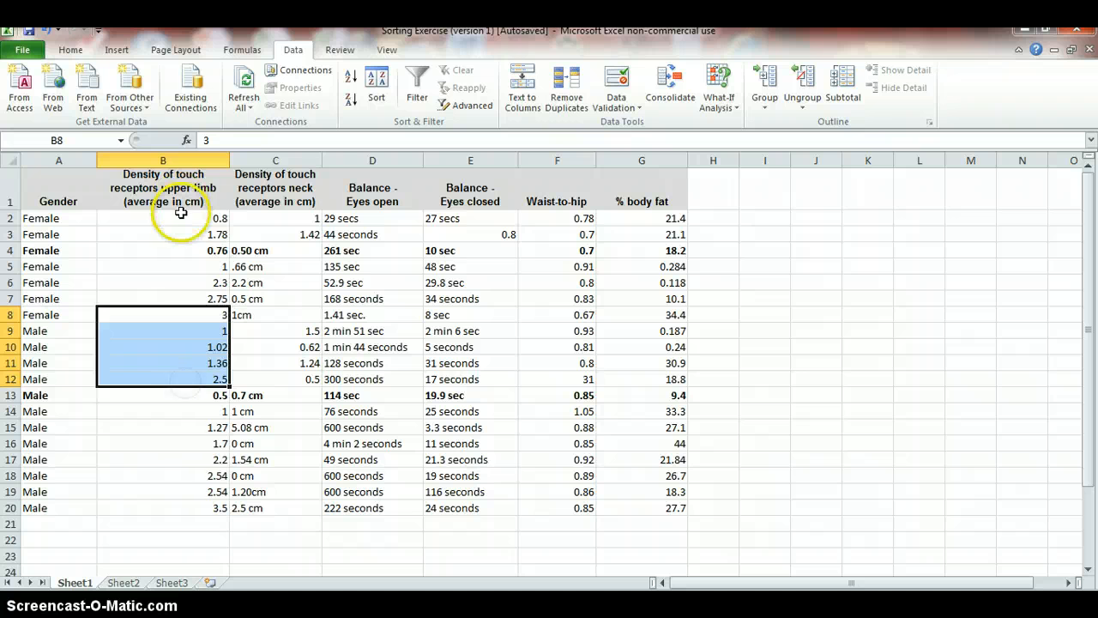
left_click_drag(181, 218, 178, 513)
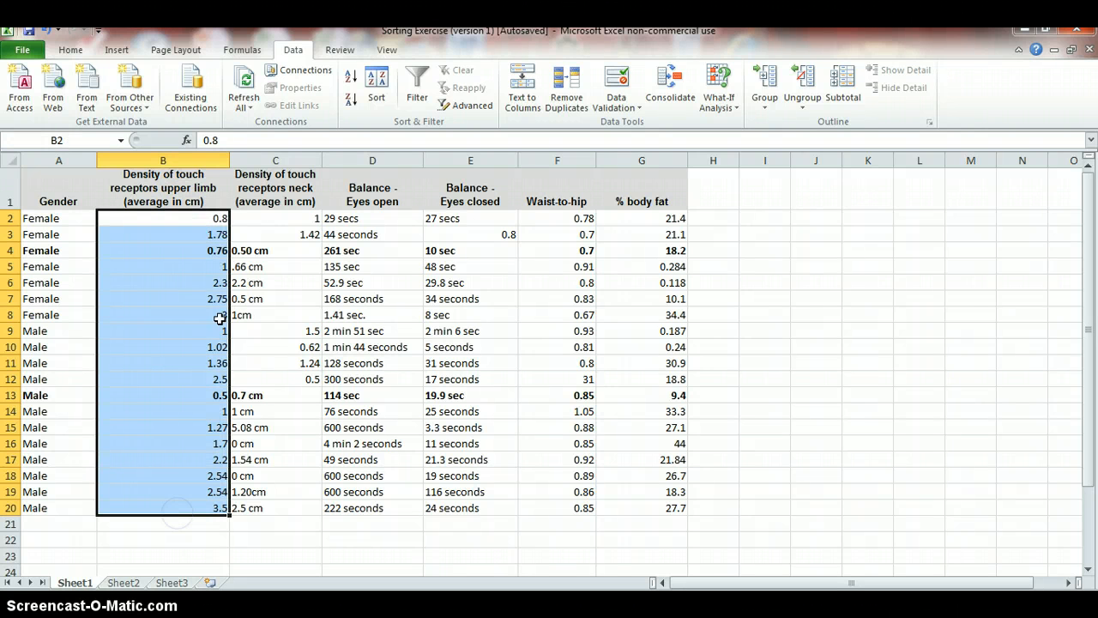
left_click(378, 89)
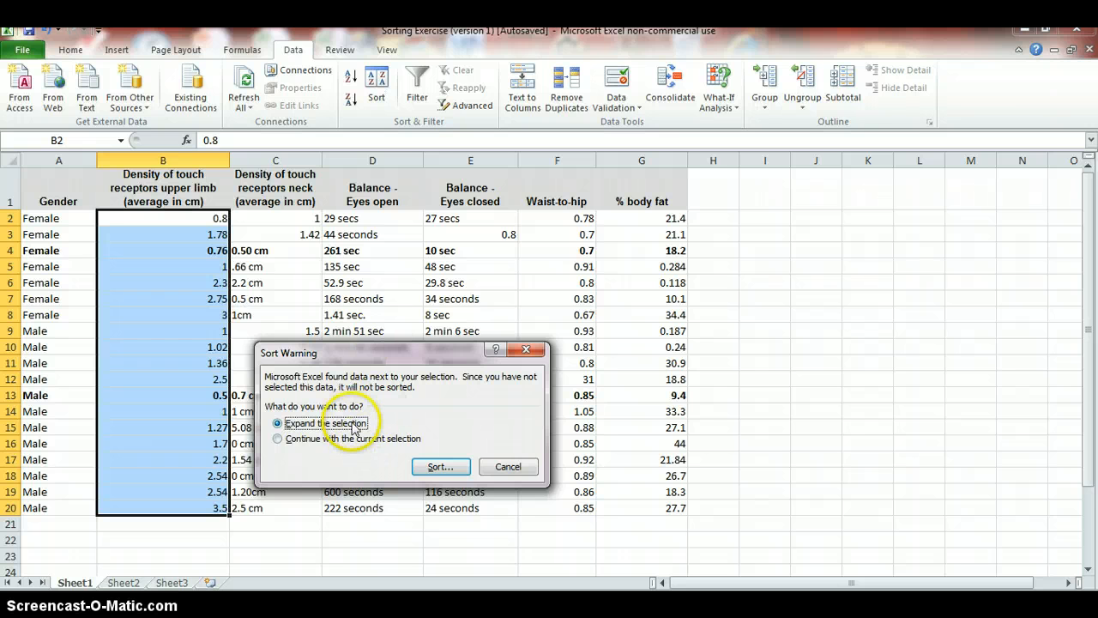
left_click(441, 467)
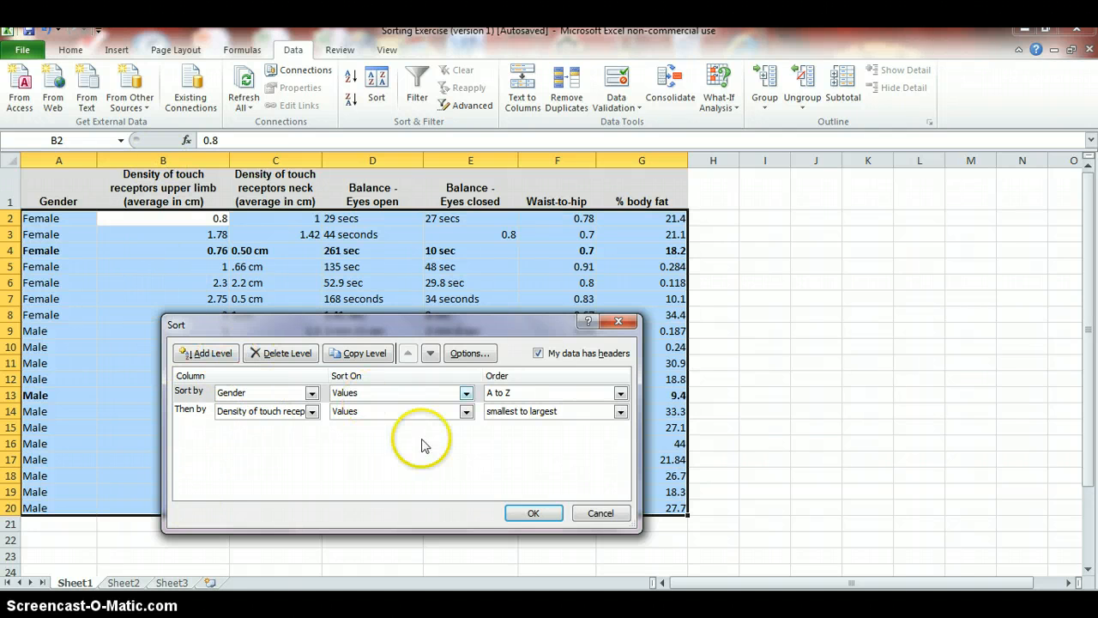
left_click(527, 516)
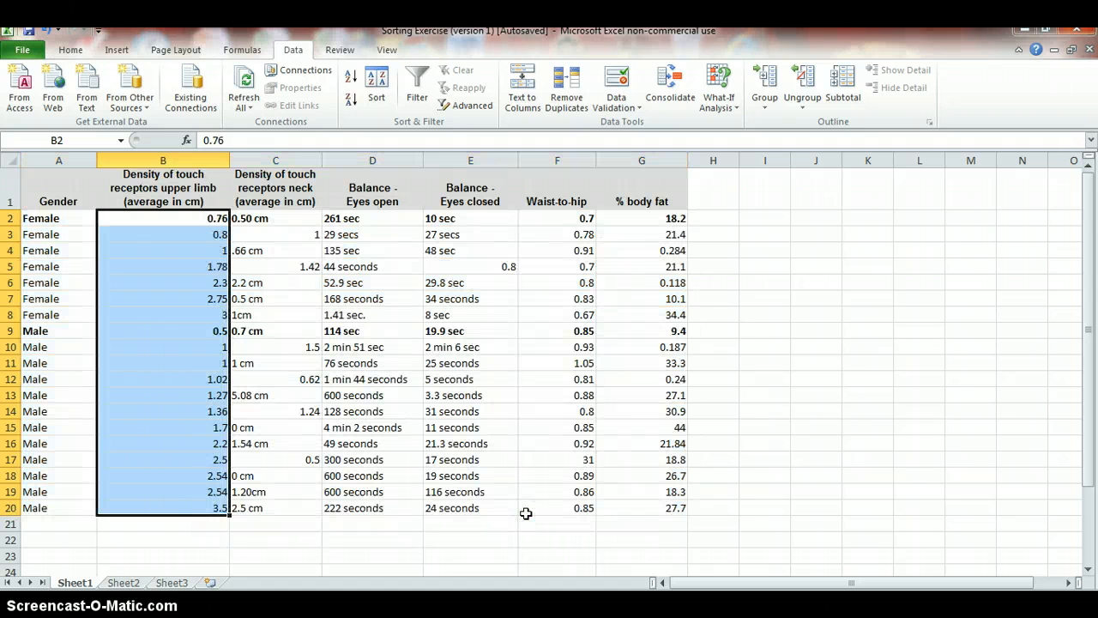
Center-align the upper-limb density values in B2:B20
left_click(166, 326)
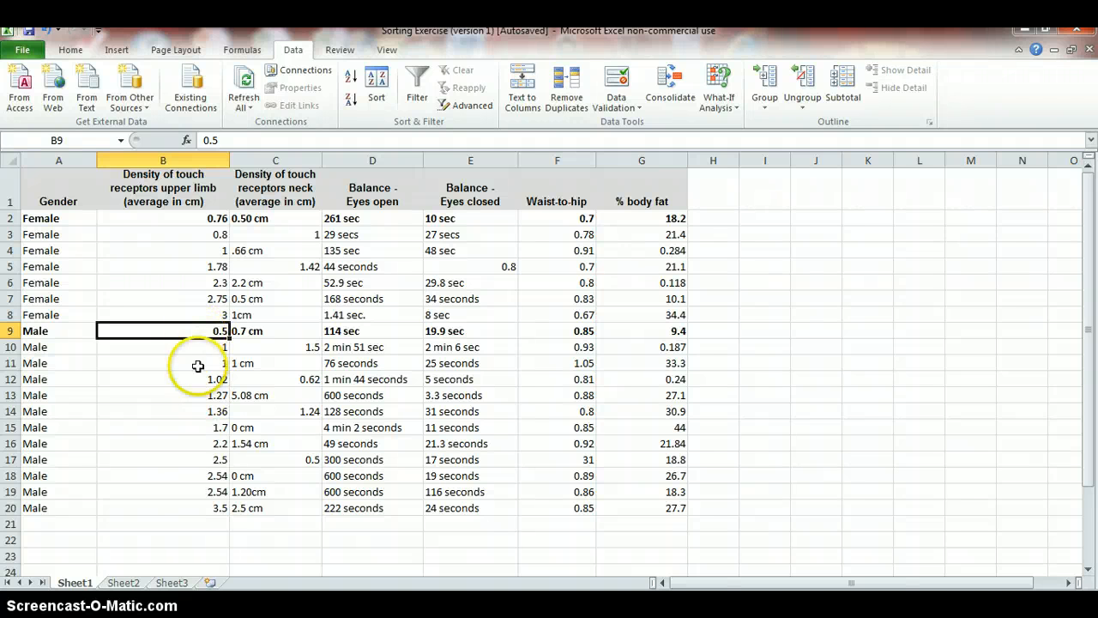
left_click(202, 506)
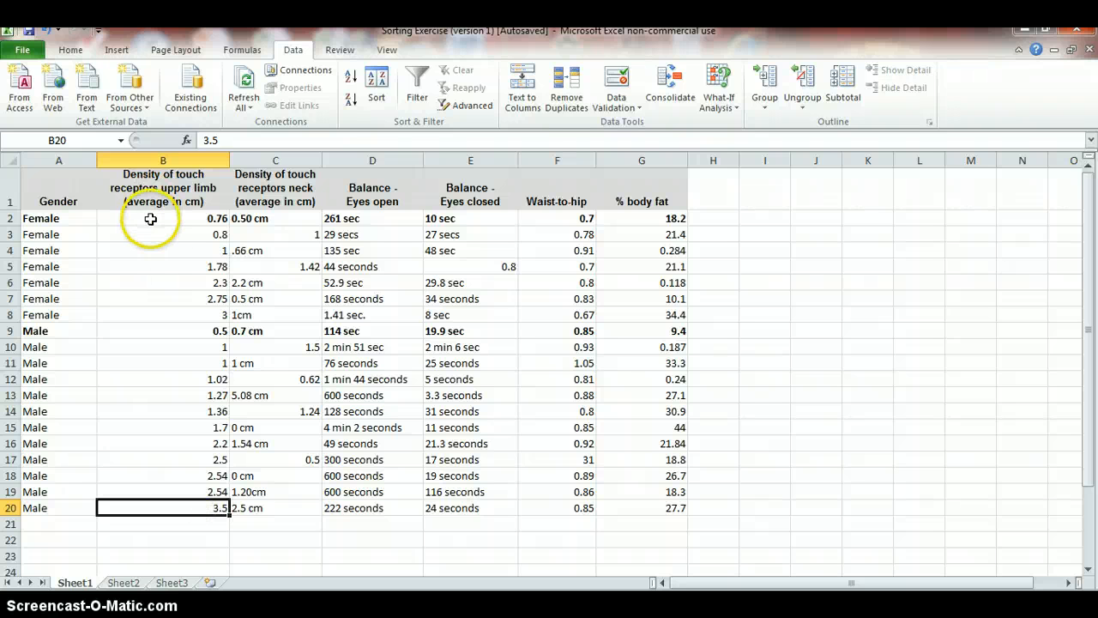
left_click_drag(150, 218, 172, 499)
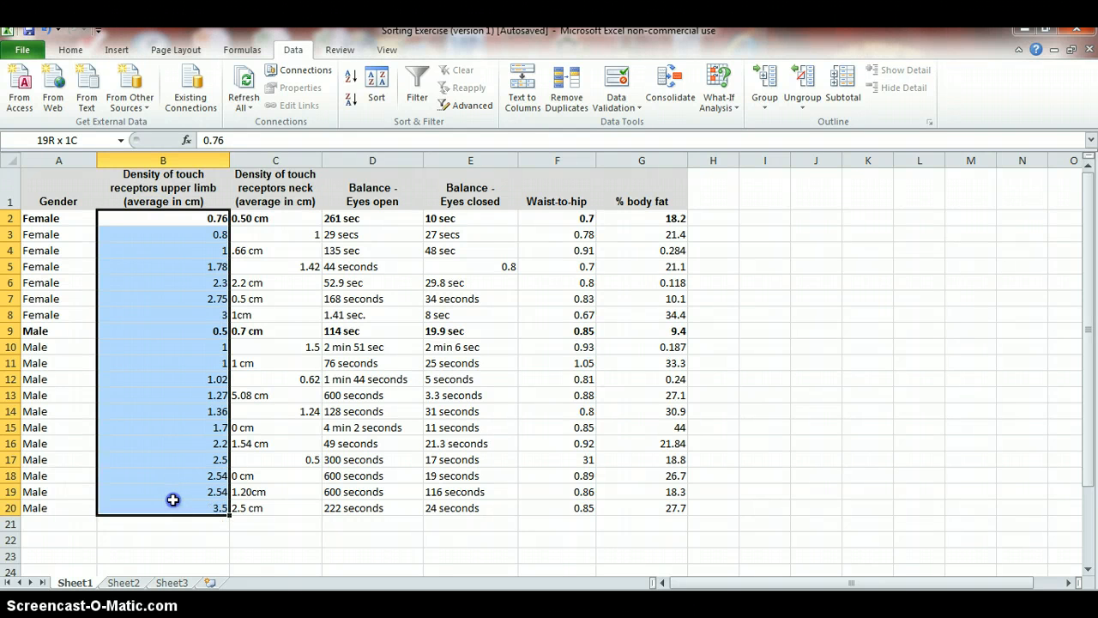
left_click(73, 50)
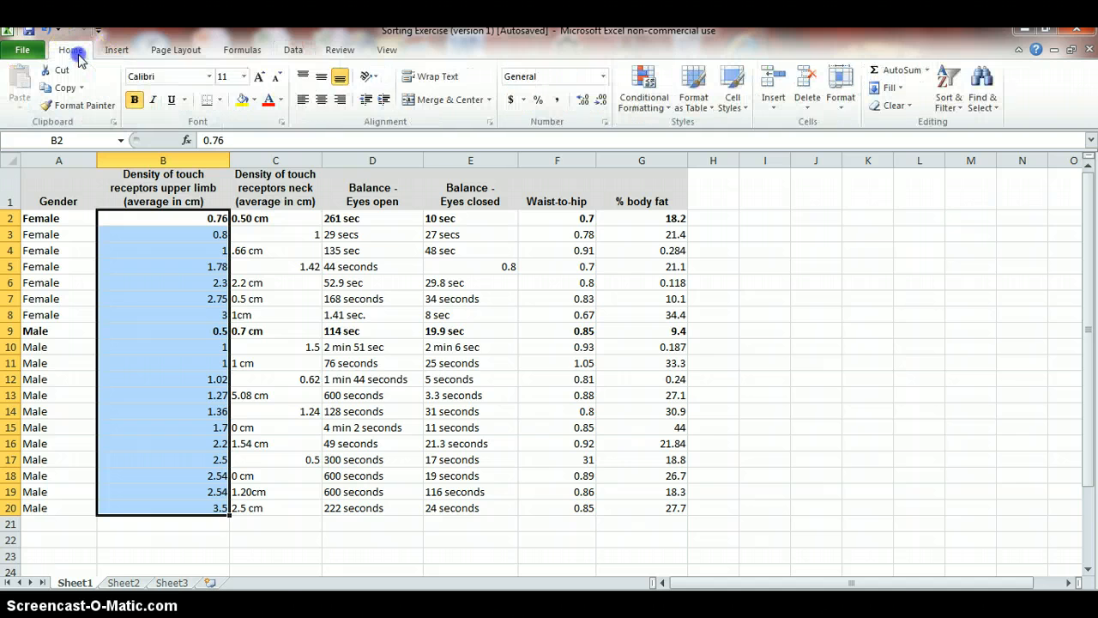
left_click(322, 99)
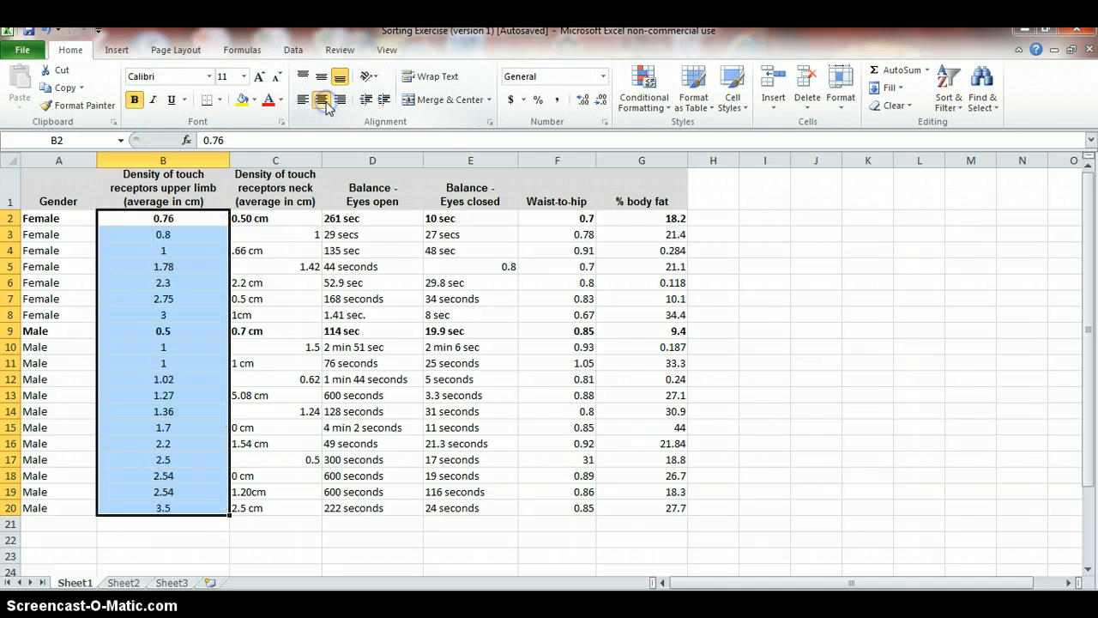
left_click(186, 531)
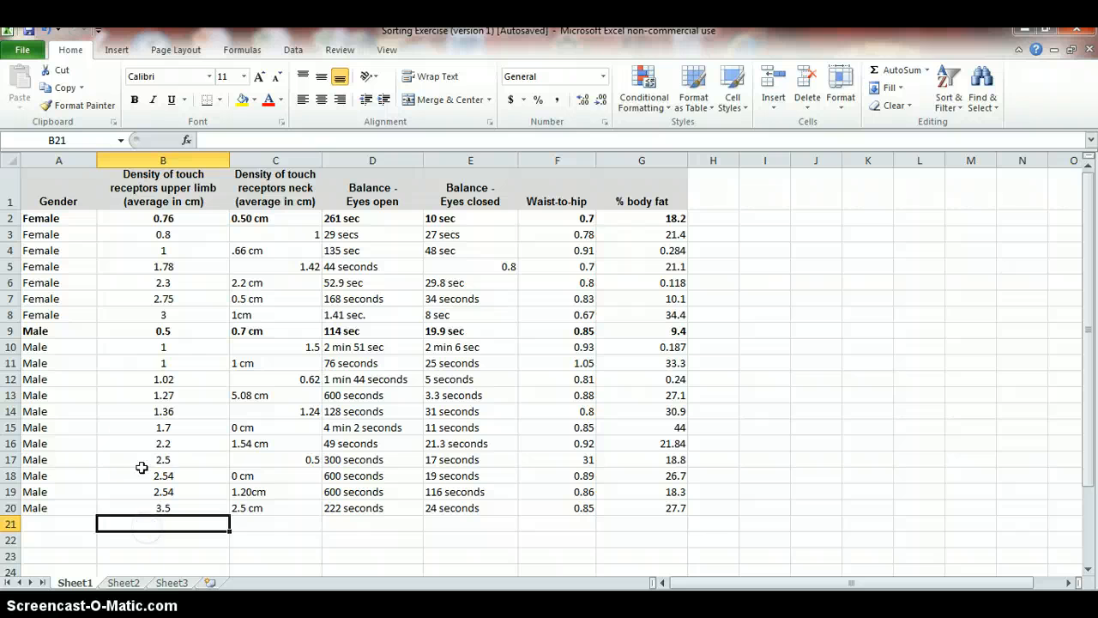
Enter an AVERAGE formula in B21 averaging the male upper-limb values B9:B20
left_click_drag(152, 326, 149, 500)
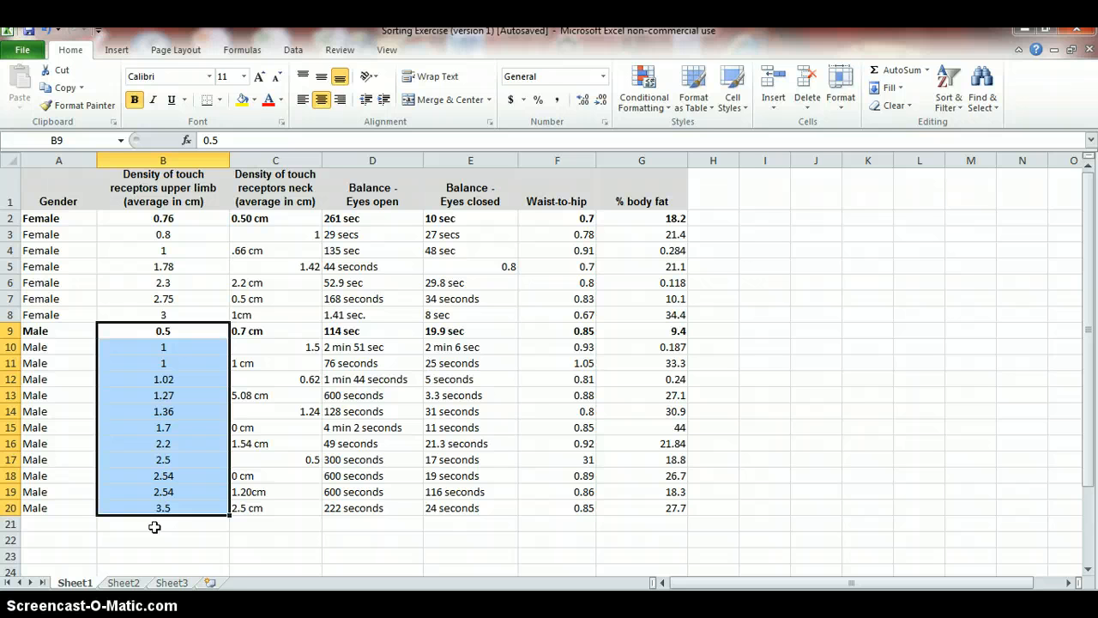
left_click(154, 527)
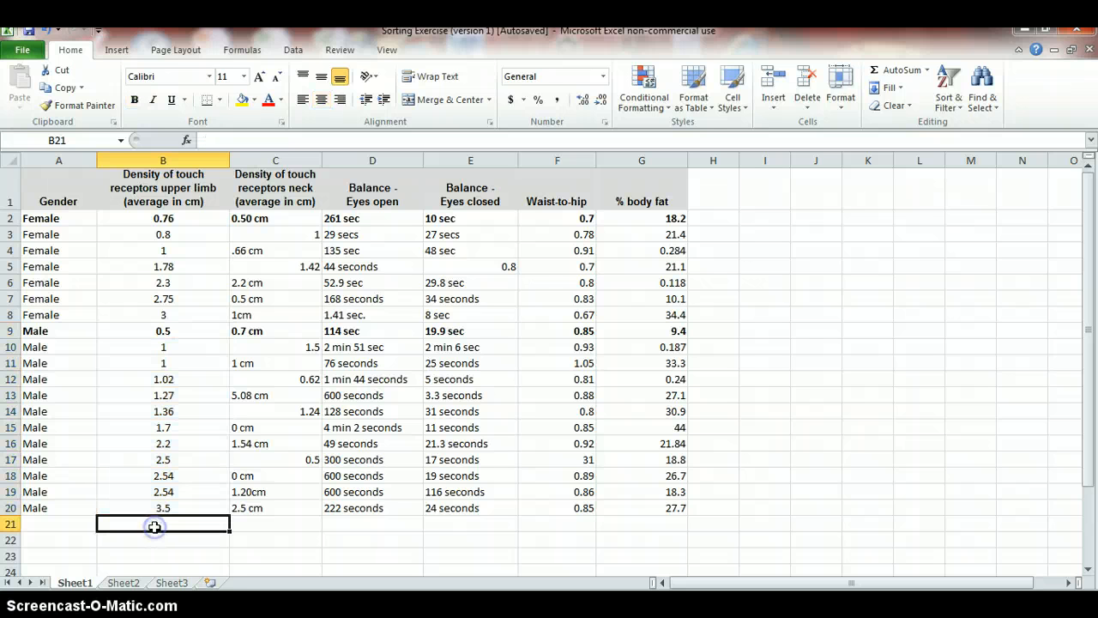
left_click(239, 52)
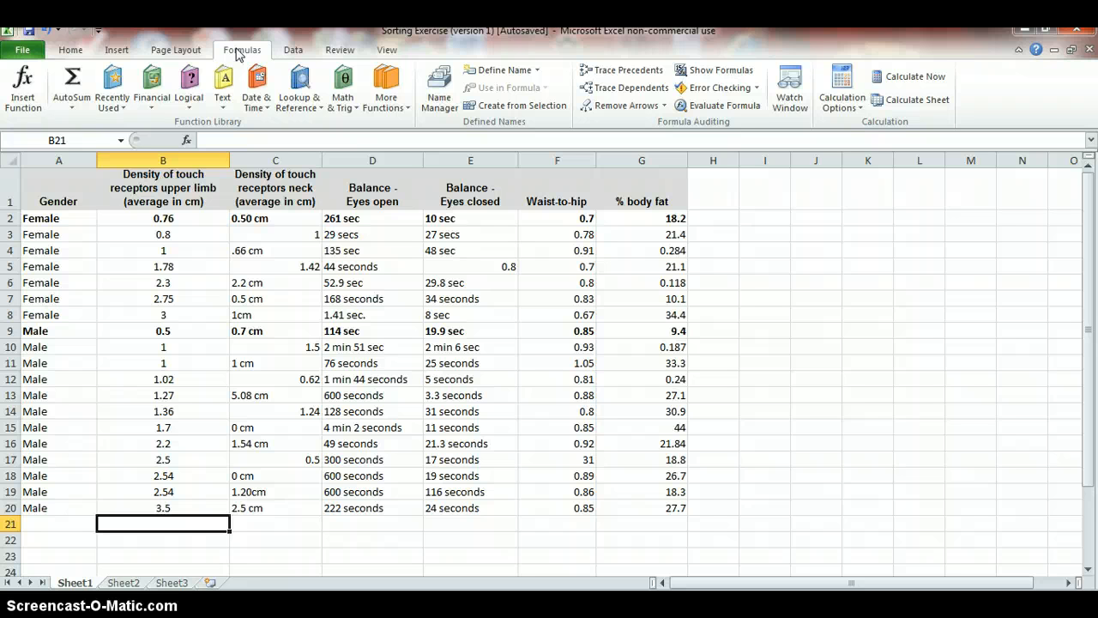
left_click(228, 58)
left_click(70, 111)
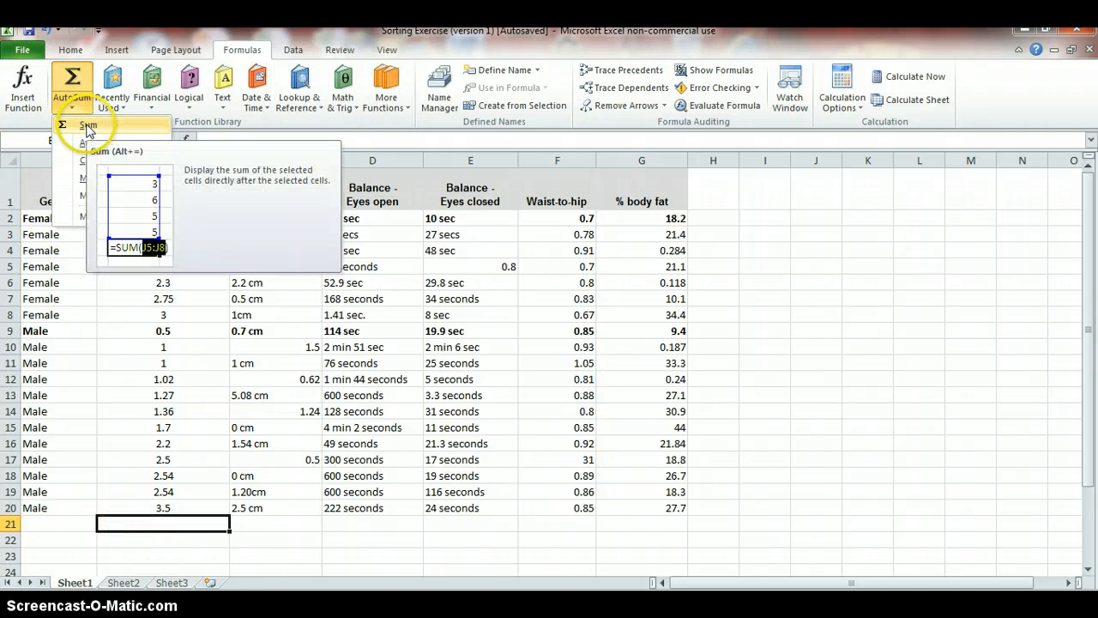
left_click(83, 143)
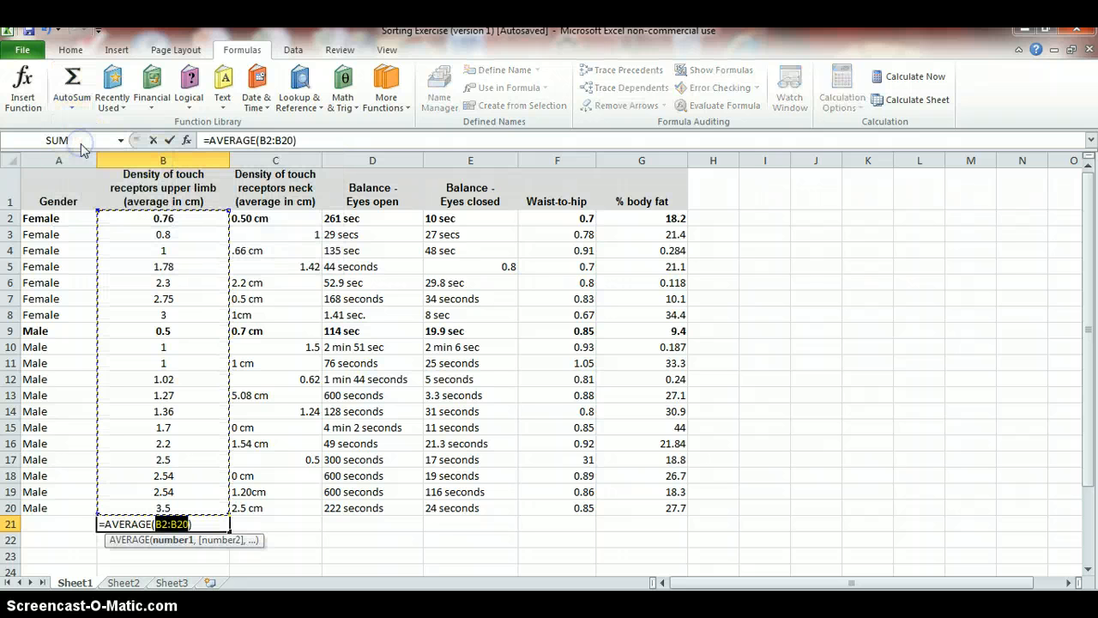
left_click_drag(138, 333, 150, 515)
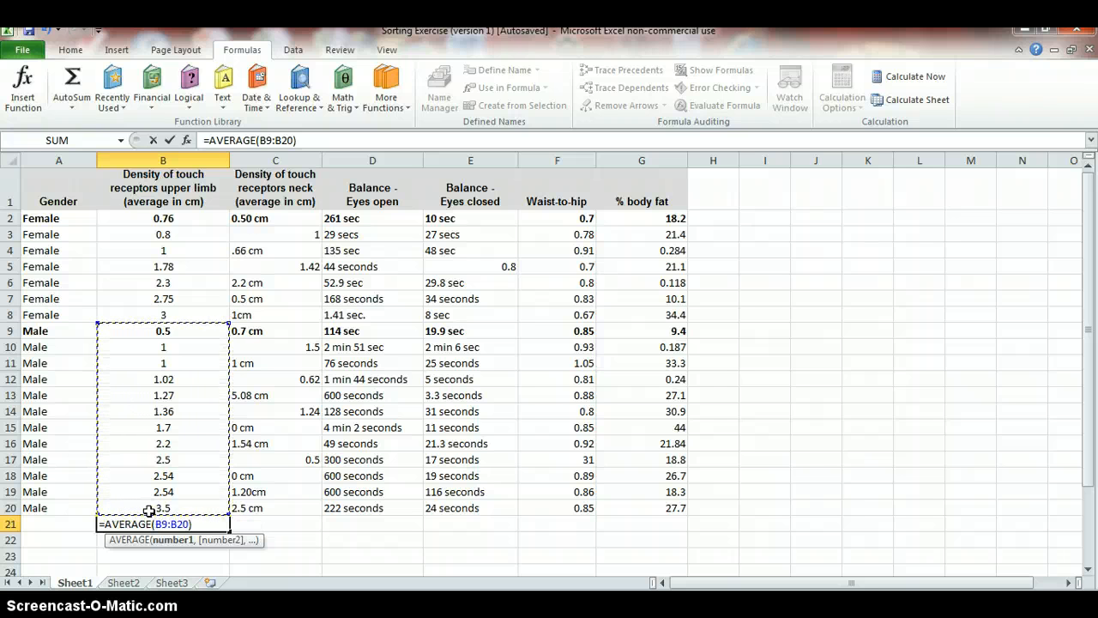
key("Return")
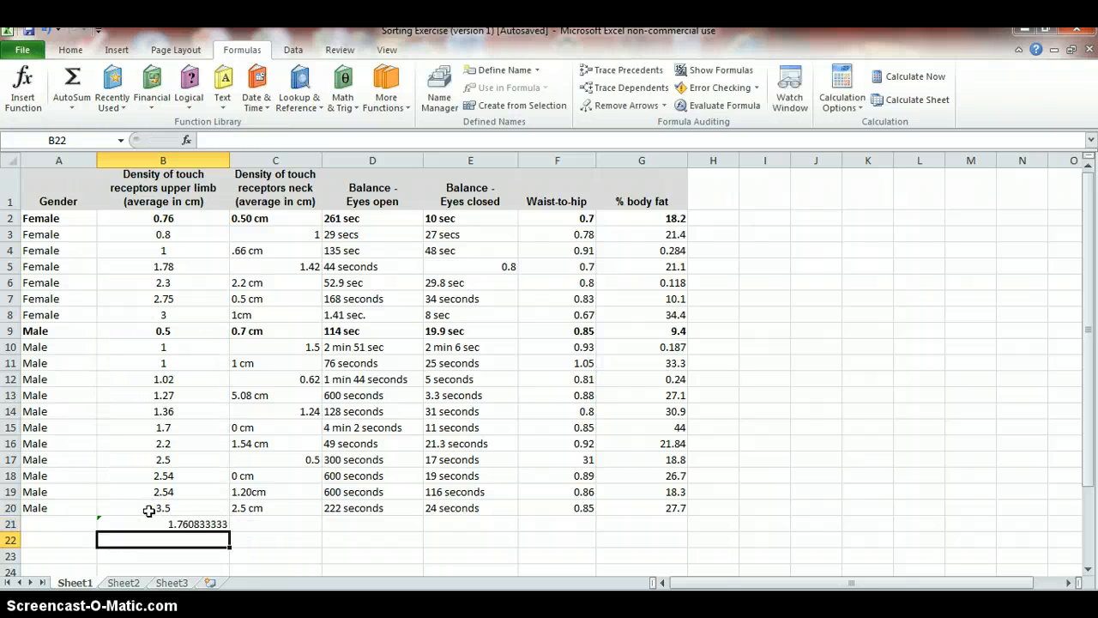
left_click(177, 524)
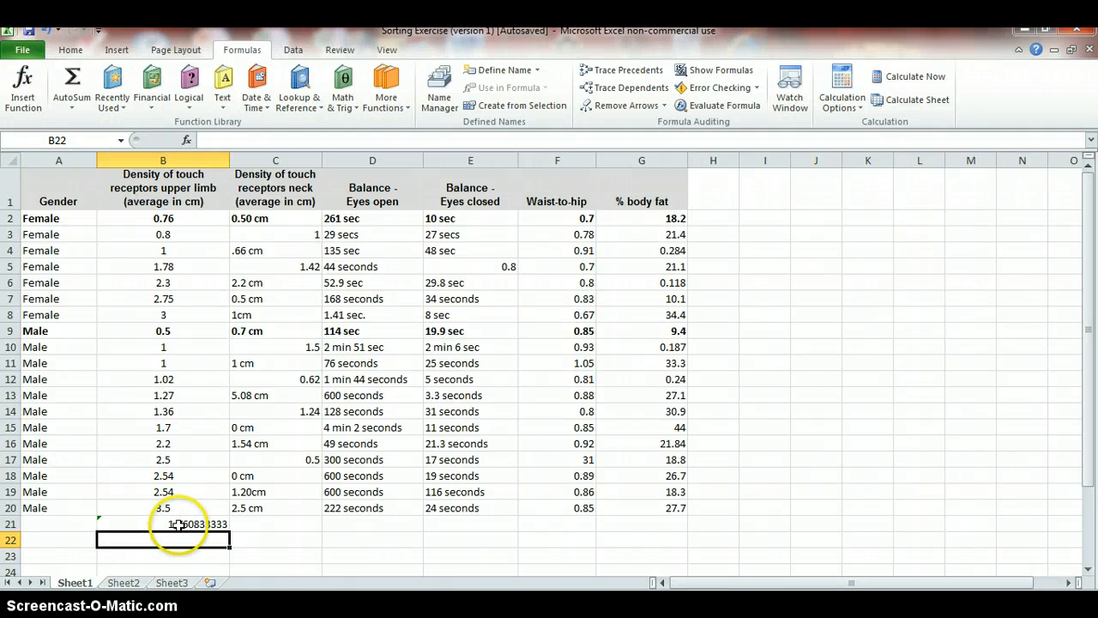
left_click(176, 524)
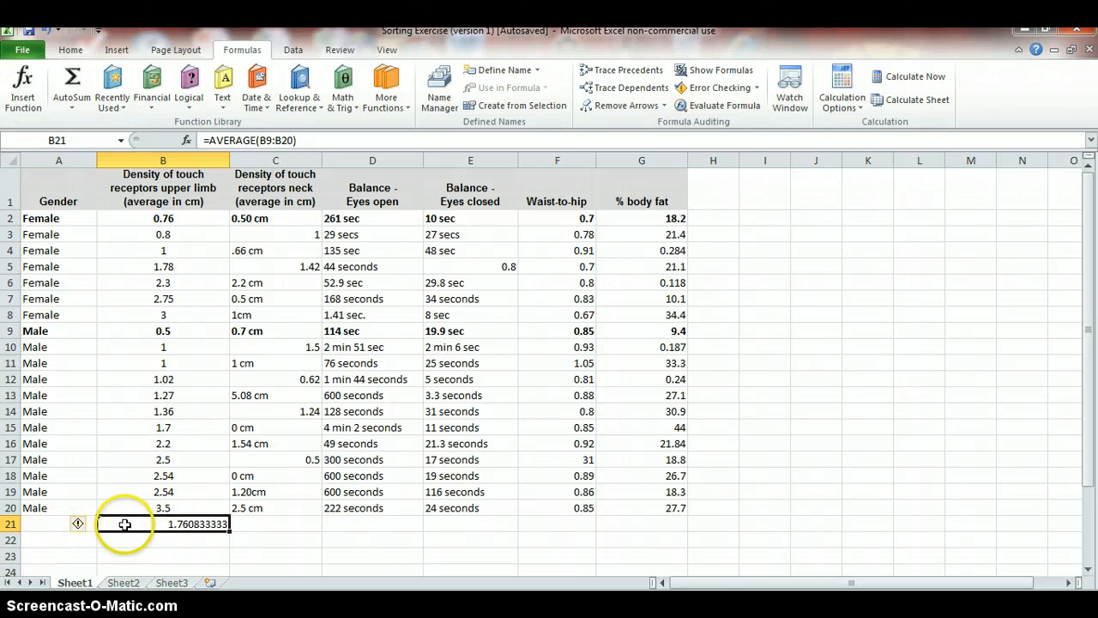
left_click(50, 524)
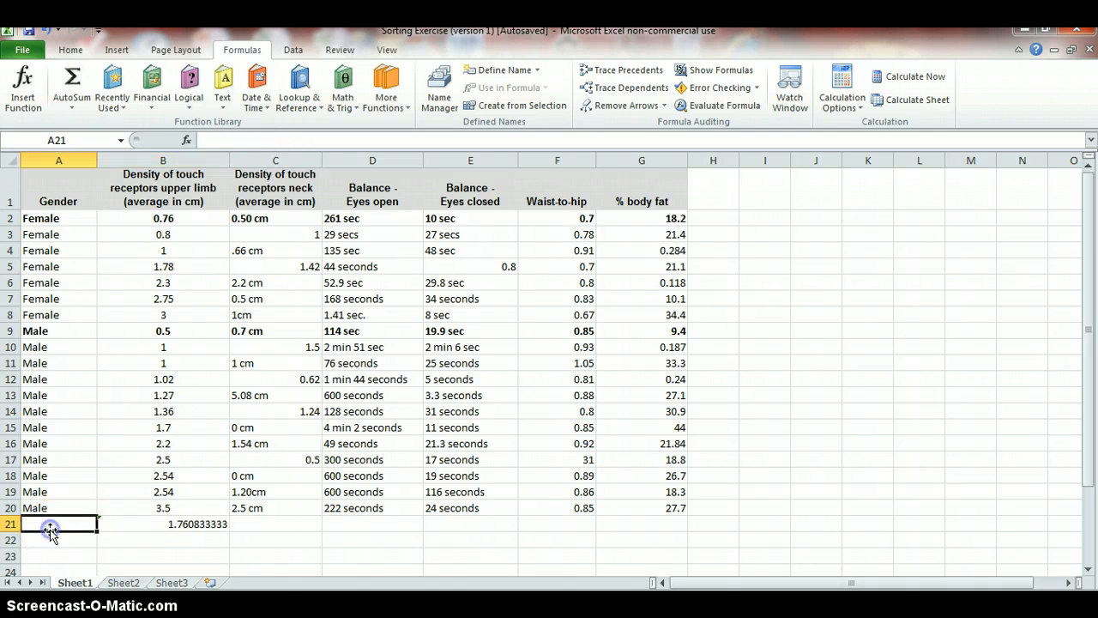
left_click(120, 521)
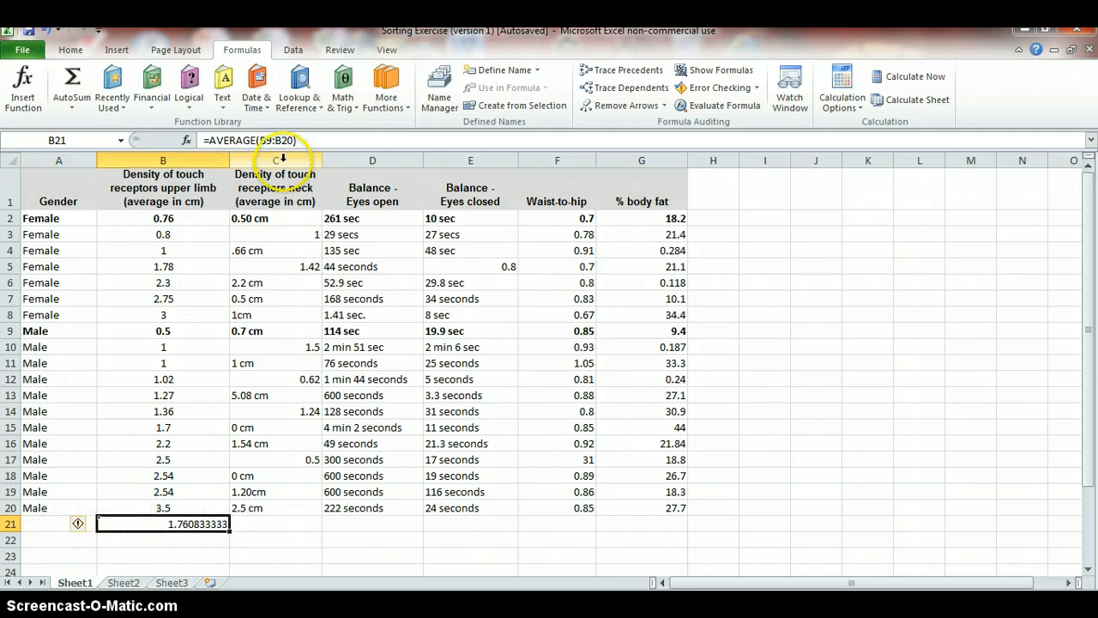
Try to prefix the B21 average formula with the label Male Average, then clear cell B21
left_click(199, 139)
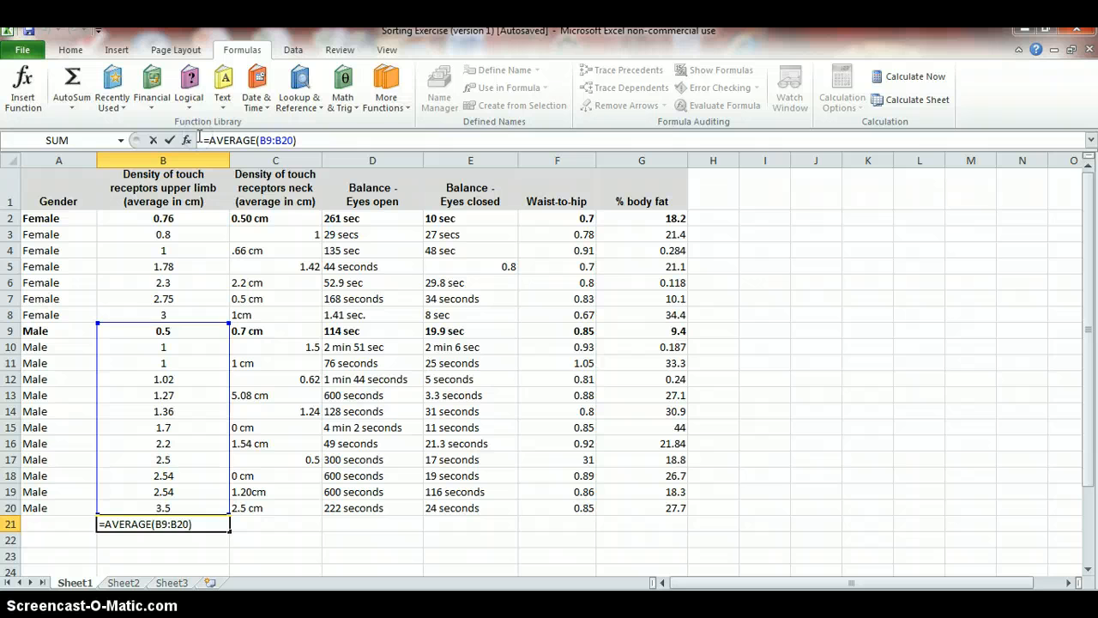
type("Male ")
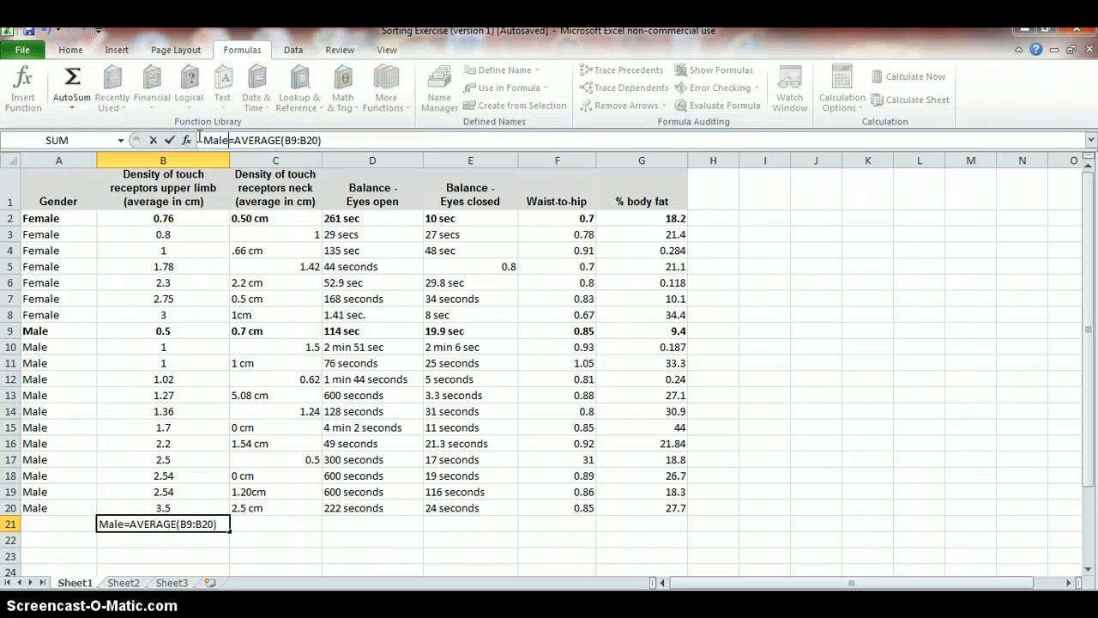
type("Average")
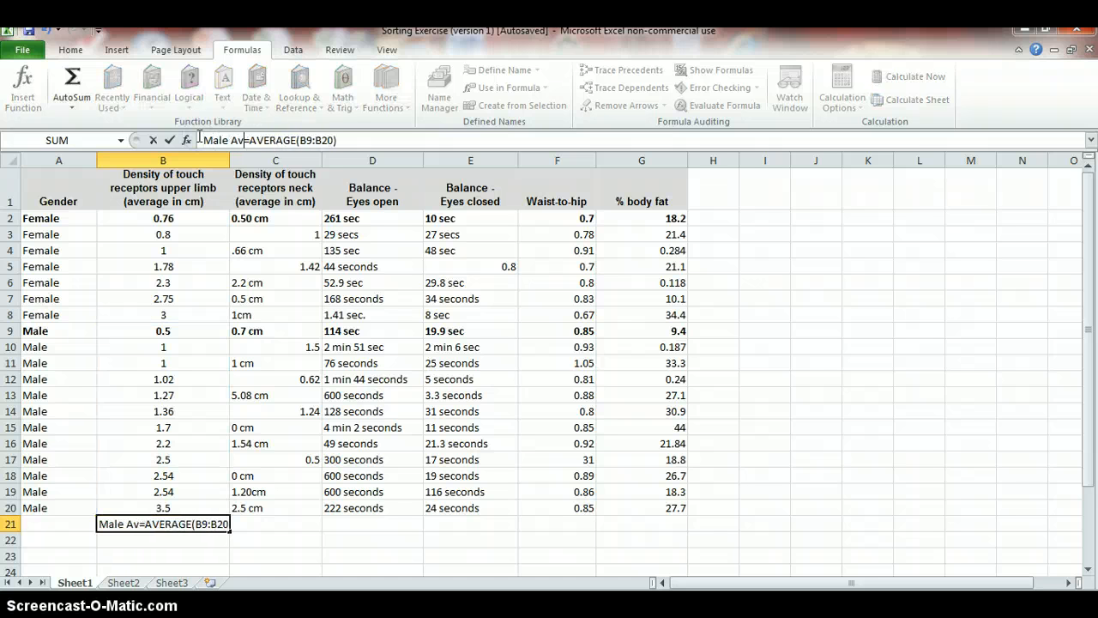
key("Return")
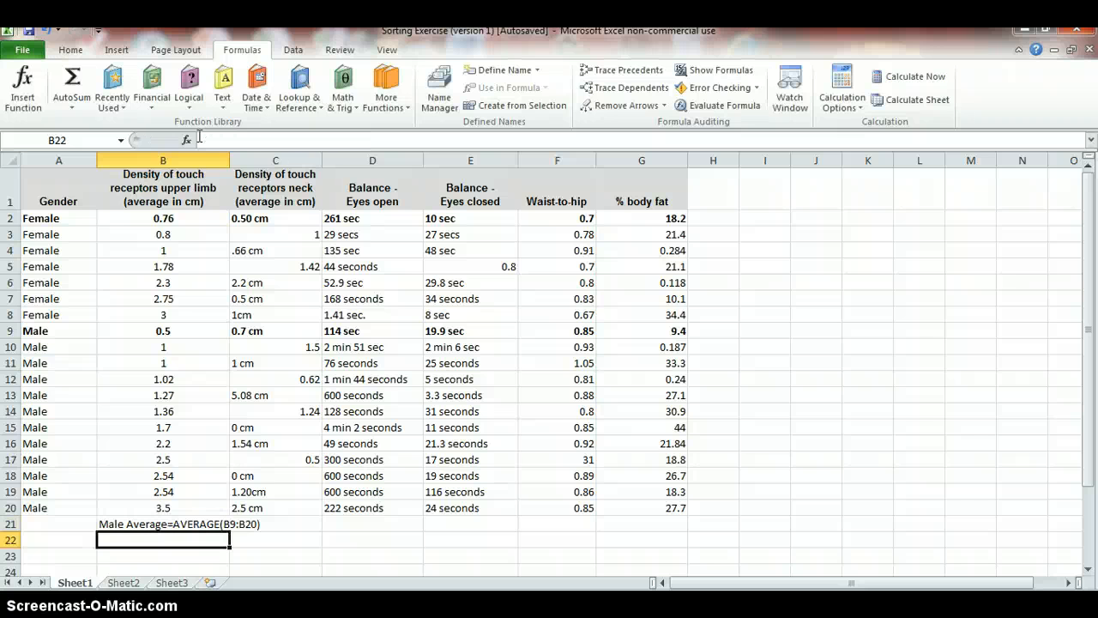
left_click(162, 523)
key("Delete")
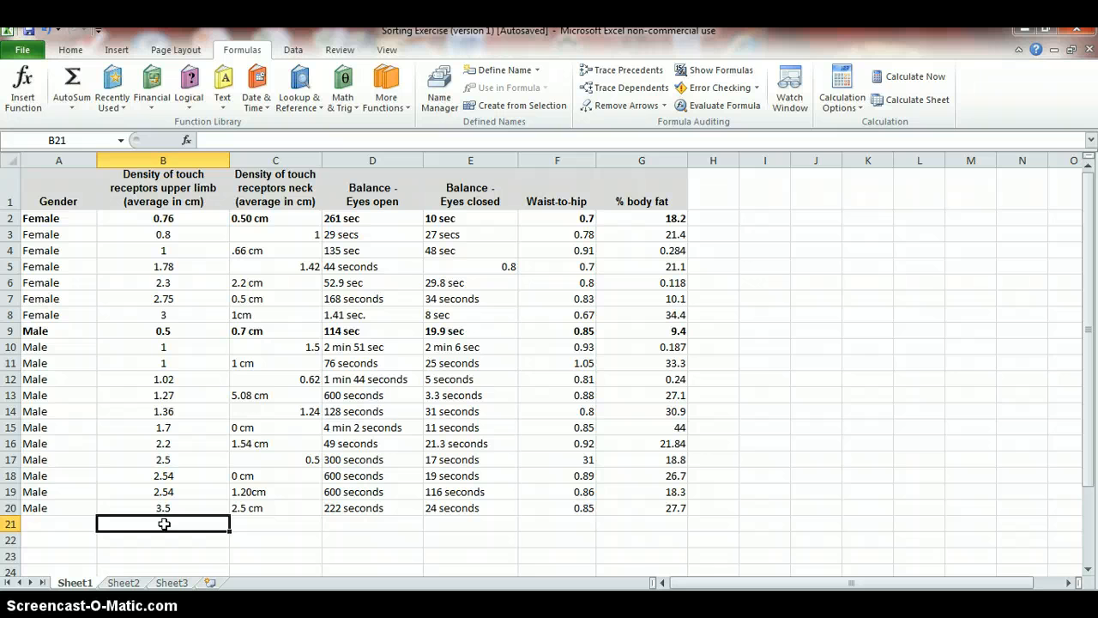
Enter an AVERAGE formula in B22 averaging the female upper-limb values B2:B8
left_click(154, 314)
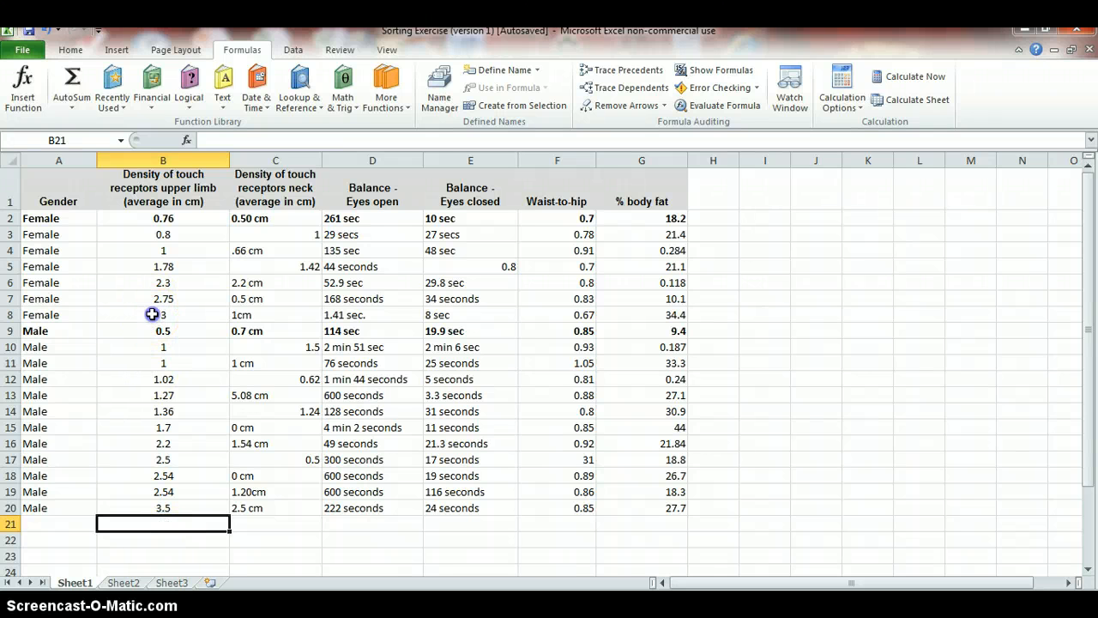
left_click(153, 546)
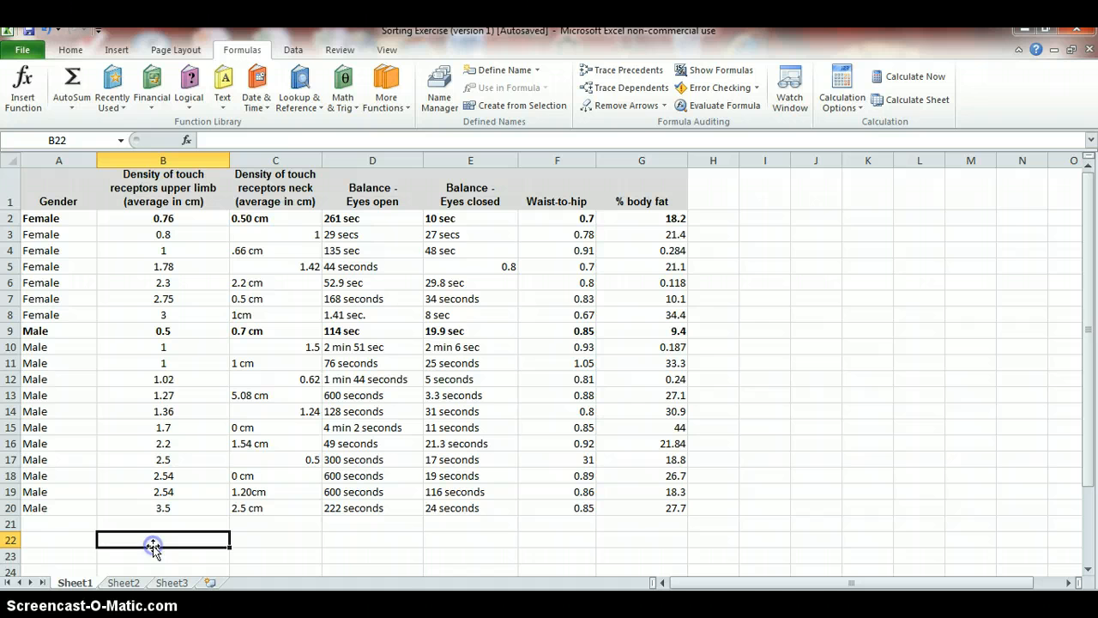
left_click(72, 106)
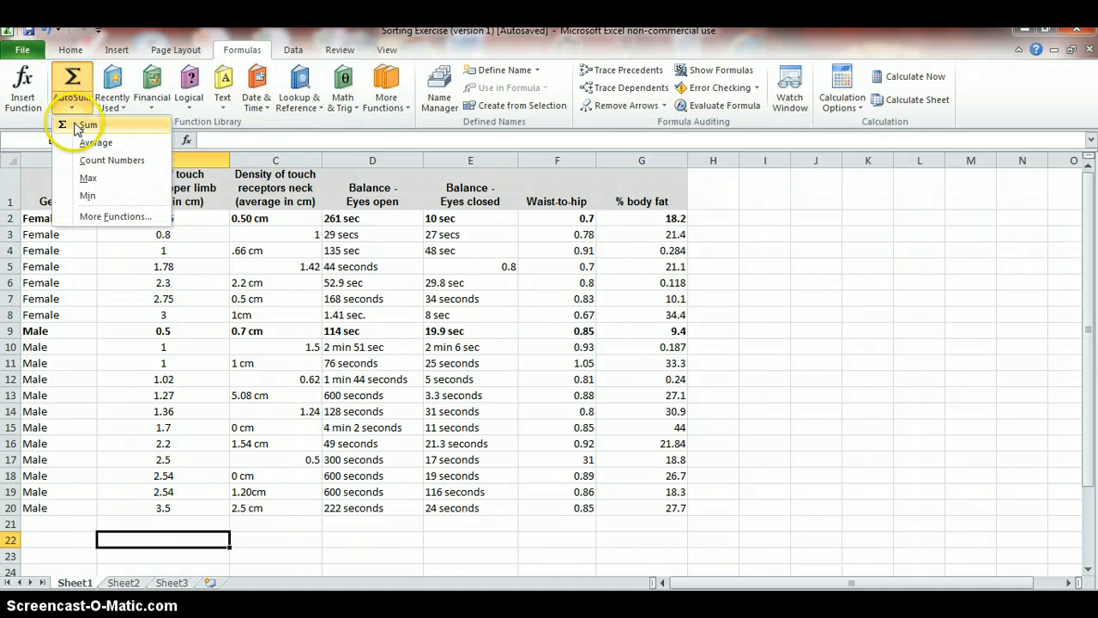
left_click(93, 142)
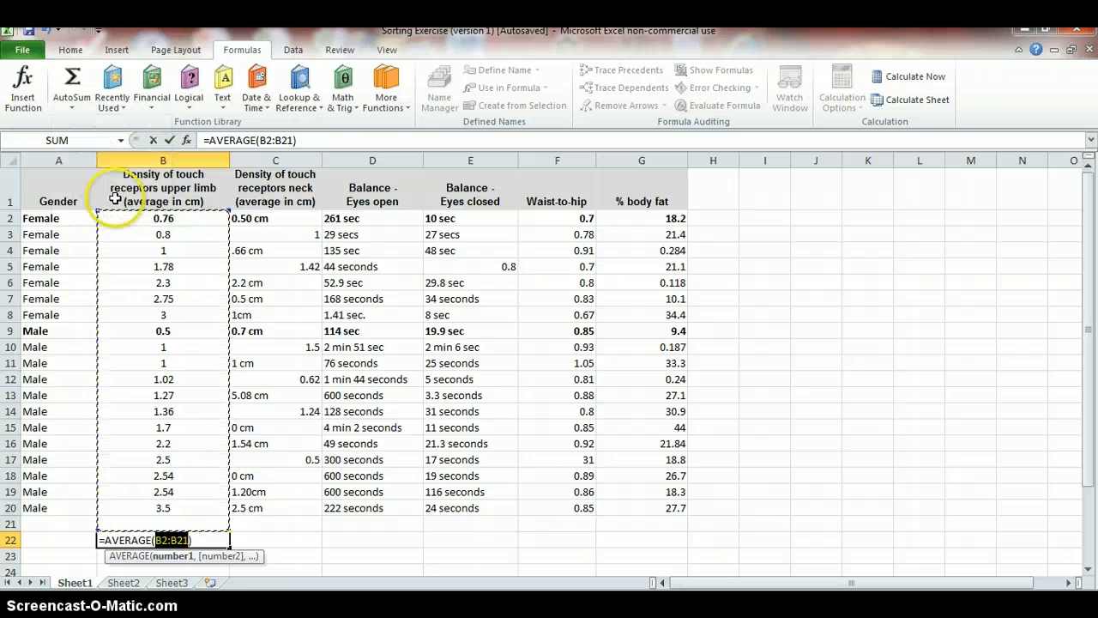
left_click_drag(113, 220, 131, 311)
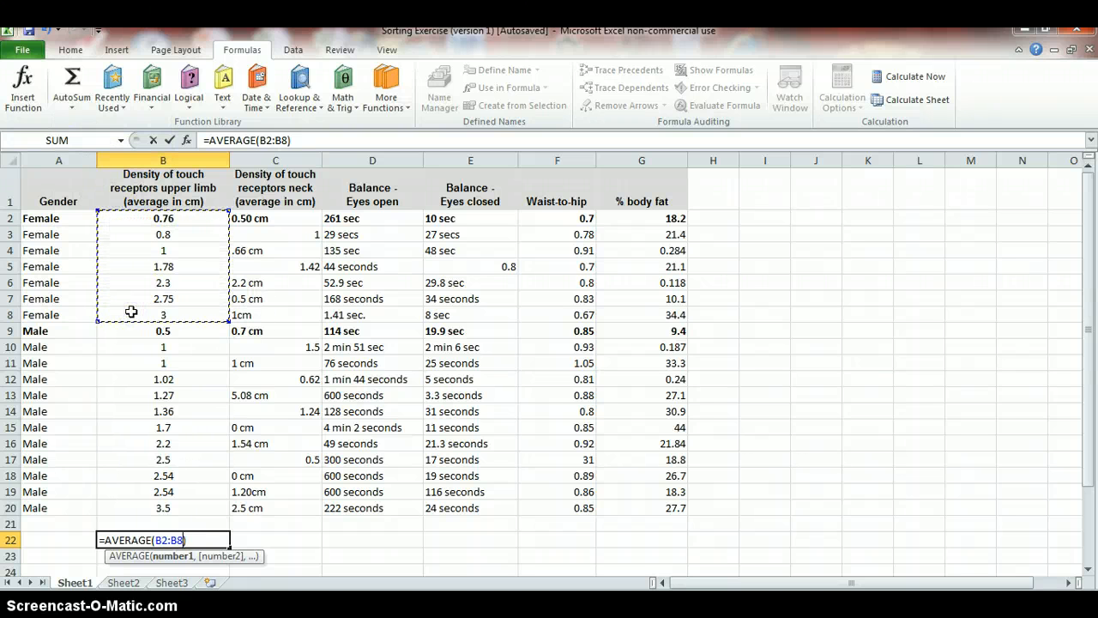
key("Return")
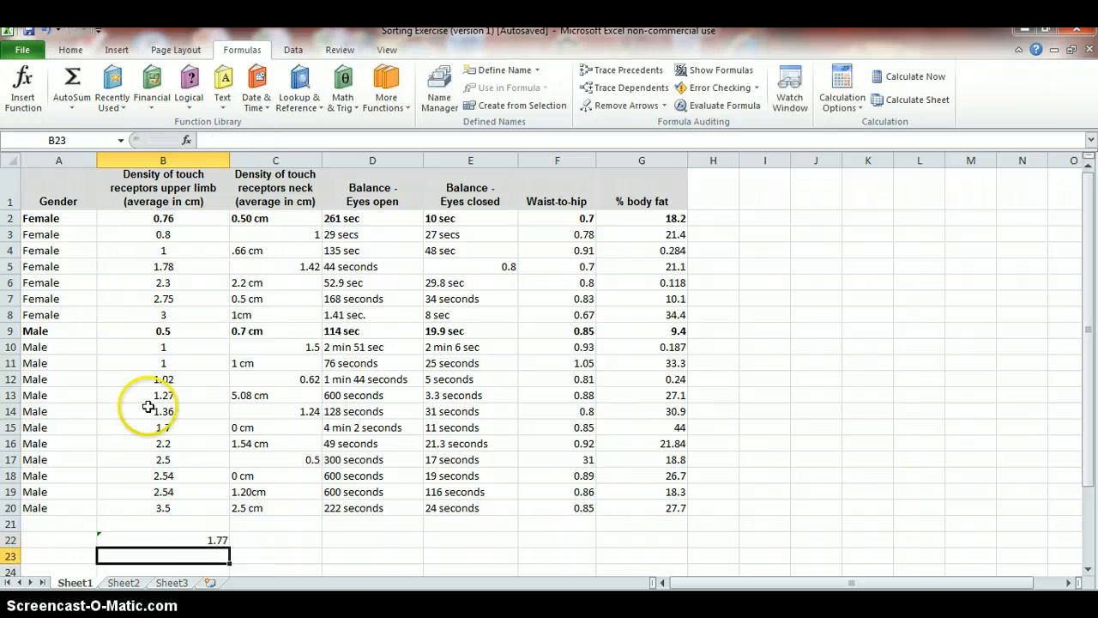
Review the upper-limb column and clear the average formula from B22
left_click(198, 539)
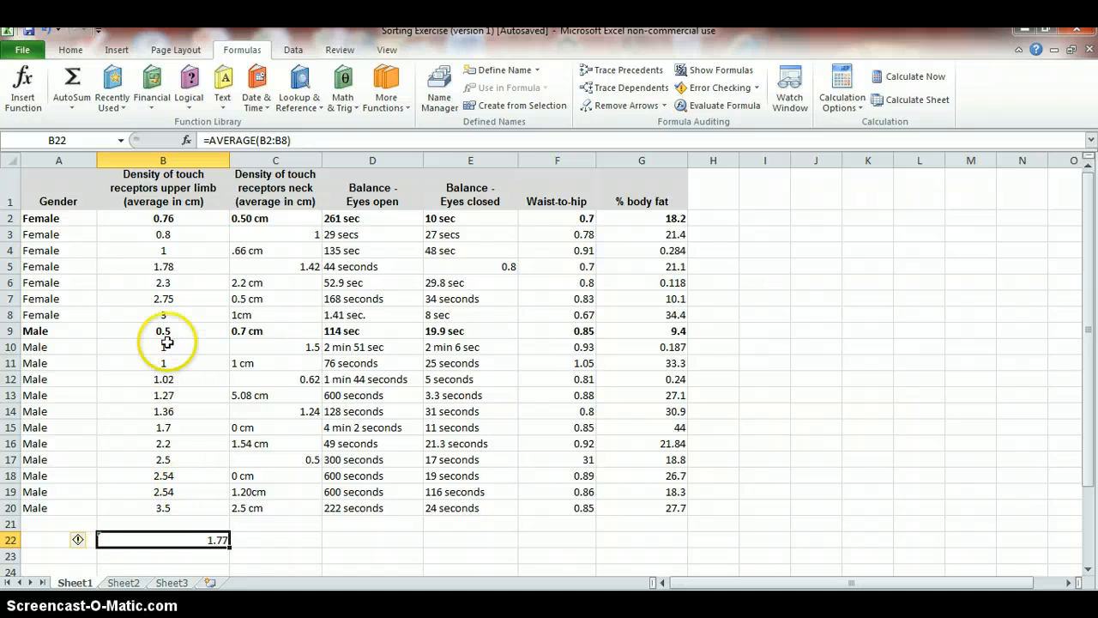
left_click_drag(154, 216, 157, 506)
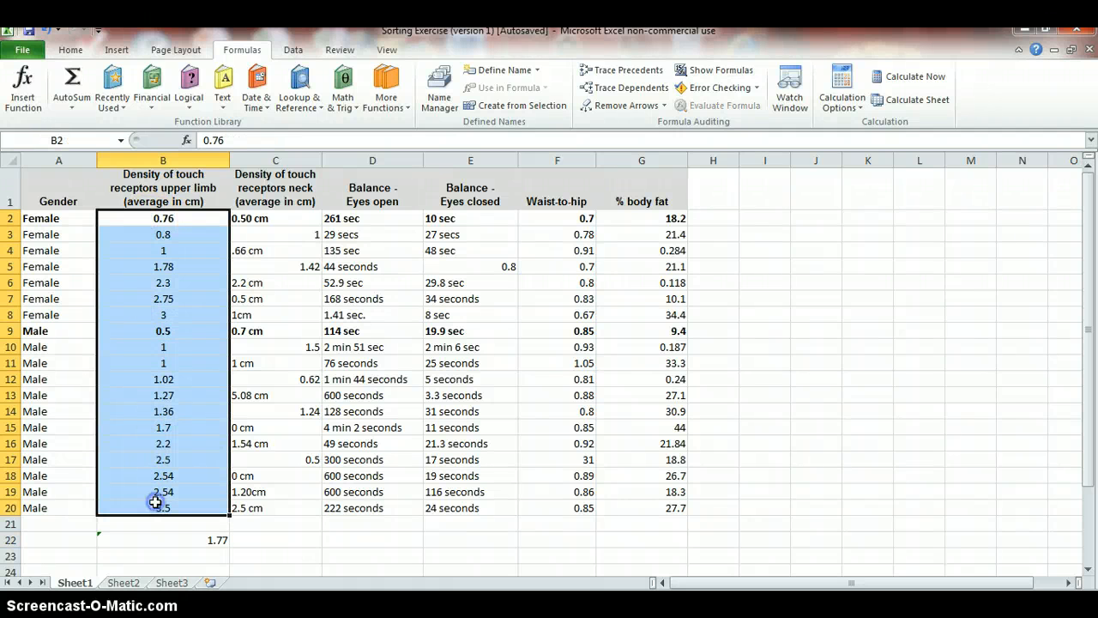
left_click(245, 393)
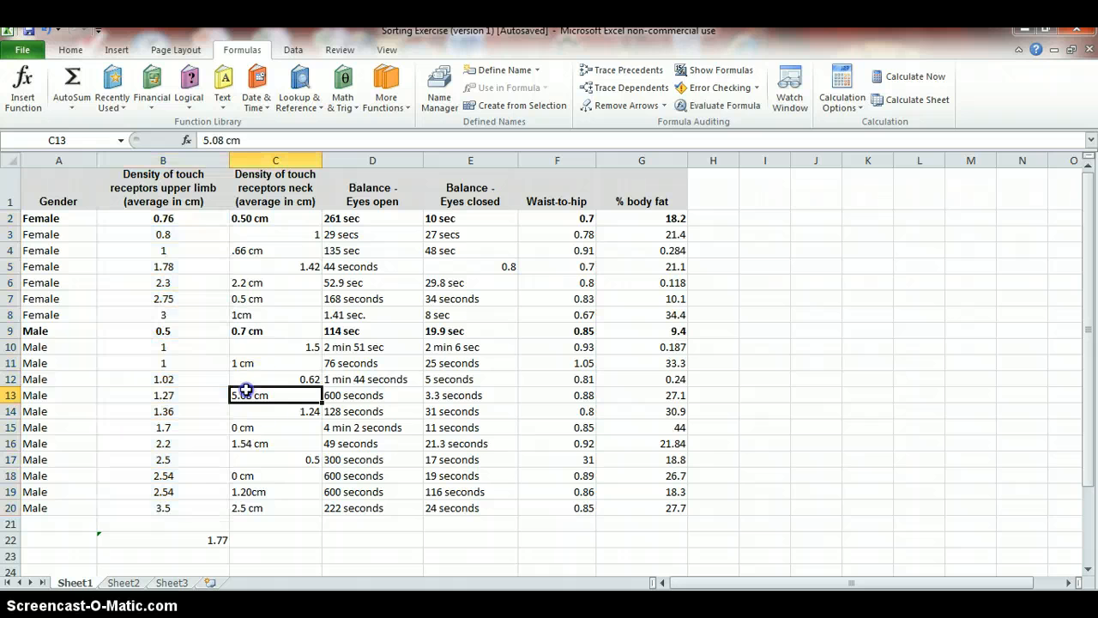
left_click(189, 542)
key("Delete")
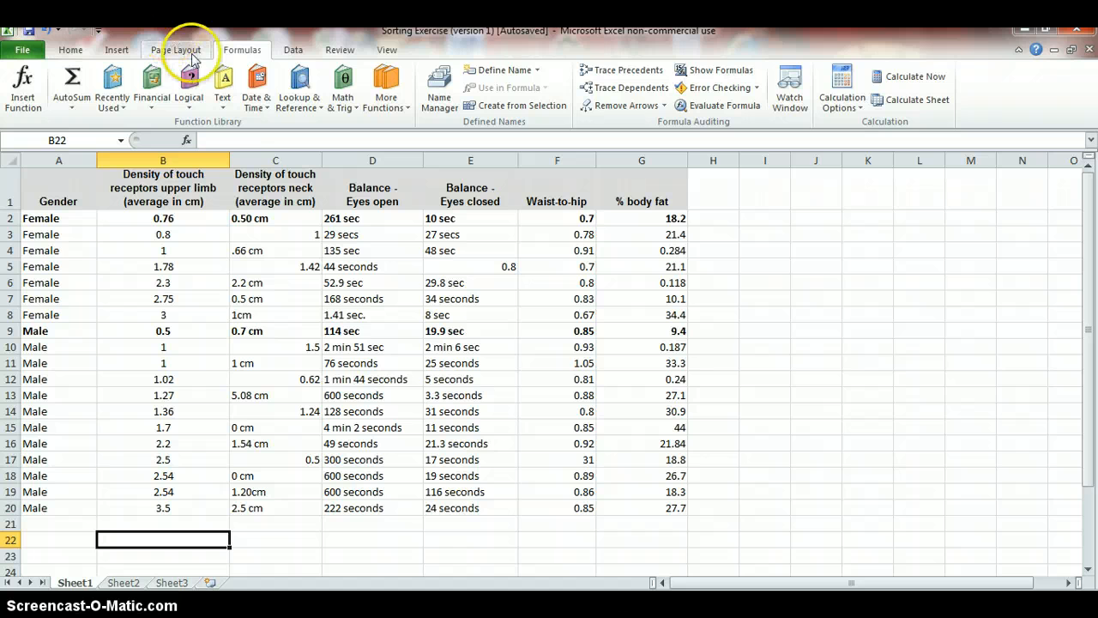
Sort the table, expanding the selection, by Gender, then Waist-to-hip, then upper-limb density
left_click(293, 50)
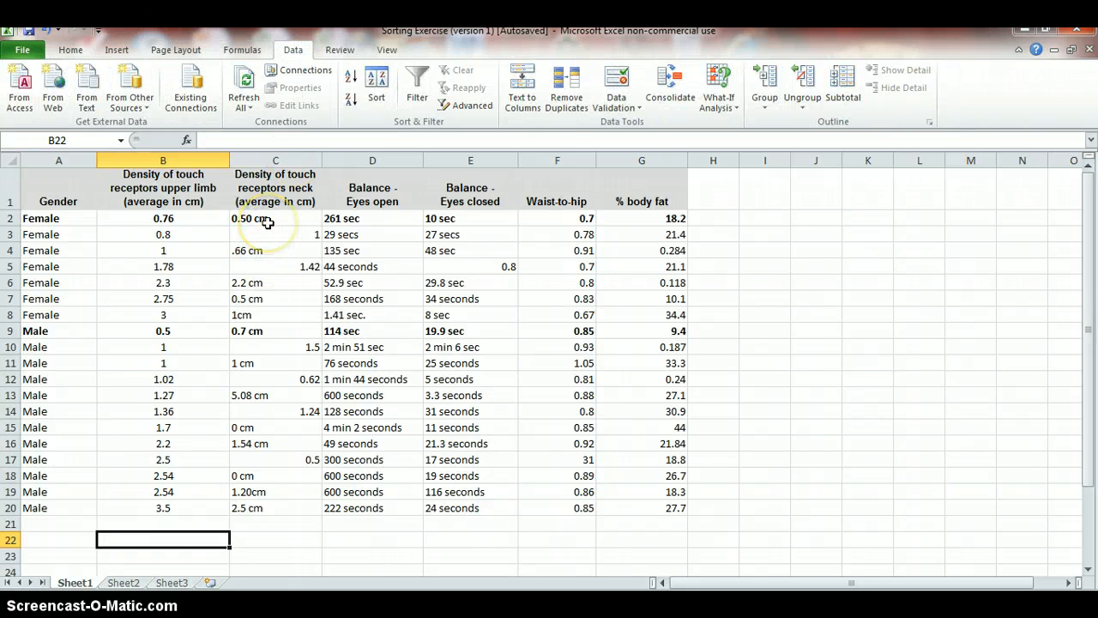
left_click(555, 220)
left_click_drag(555, 226, 577, 506)
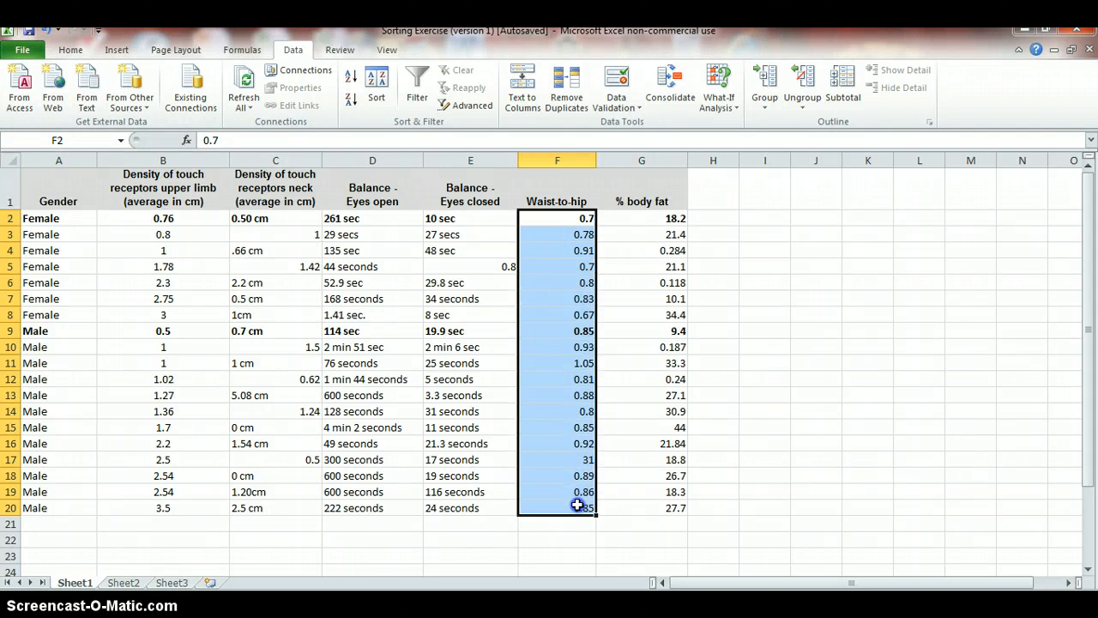
left_click(378, 86)
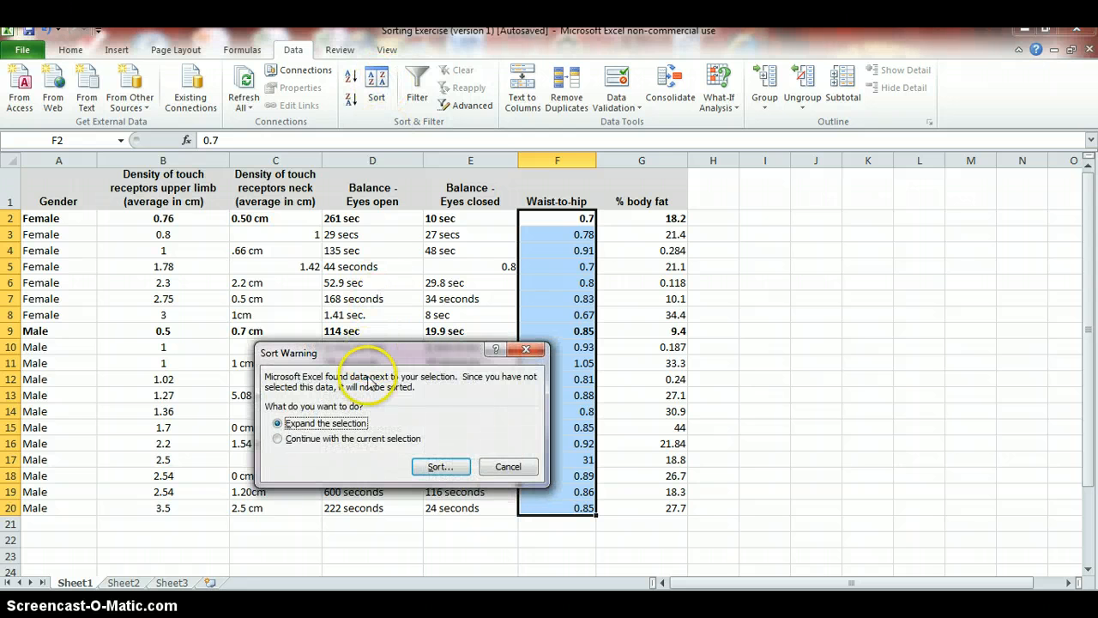
left_click(439, 468)
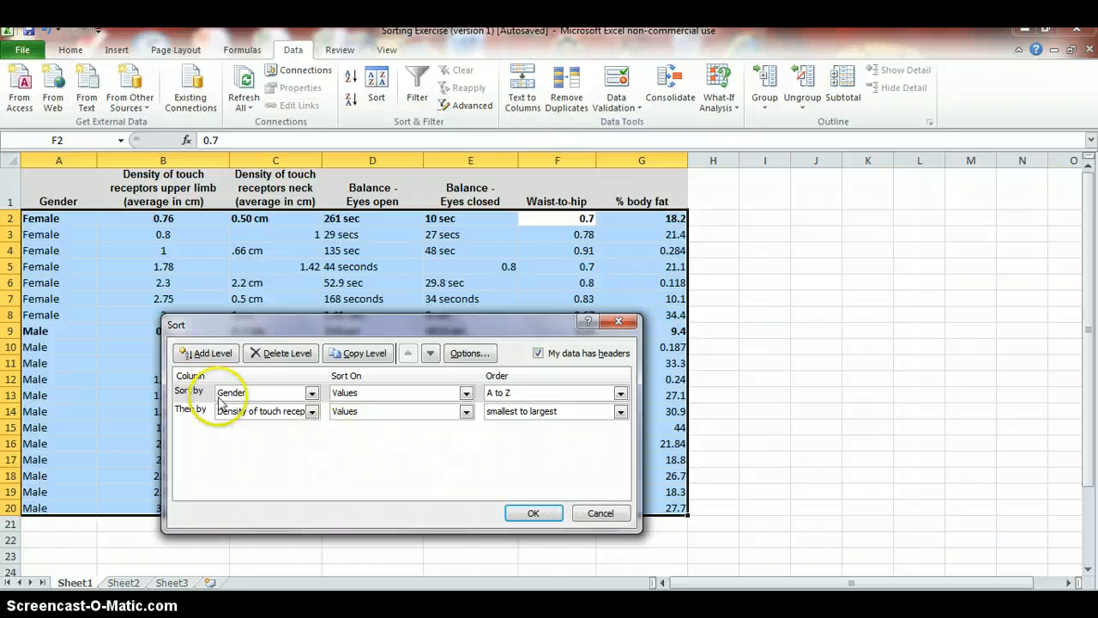
left_click(203, 353)
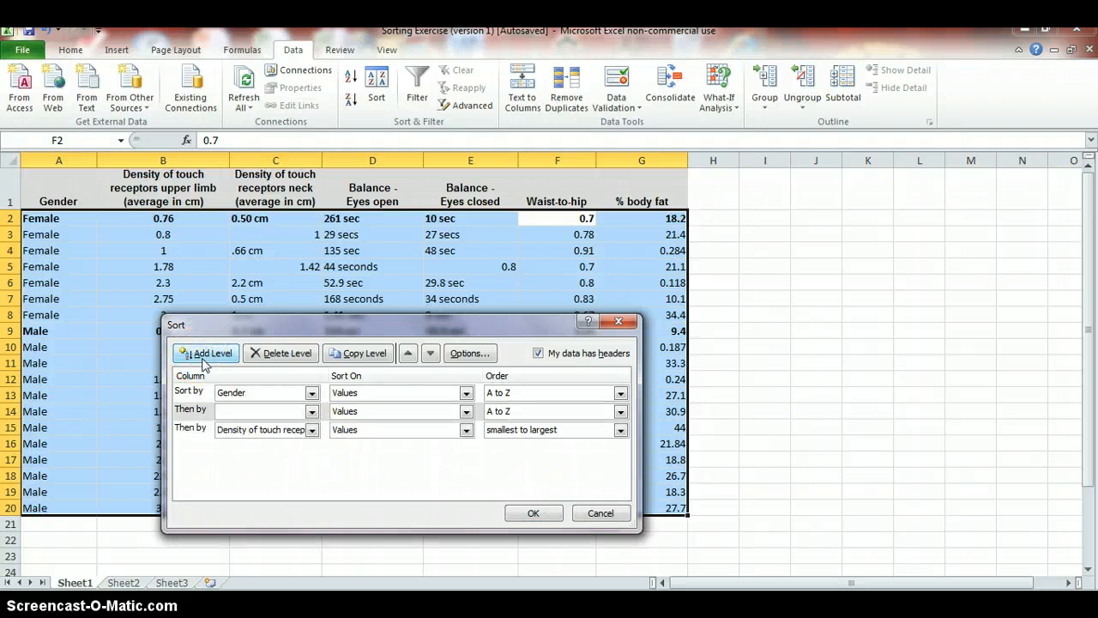
left_click(311, 414)
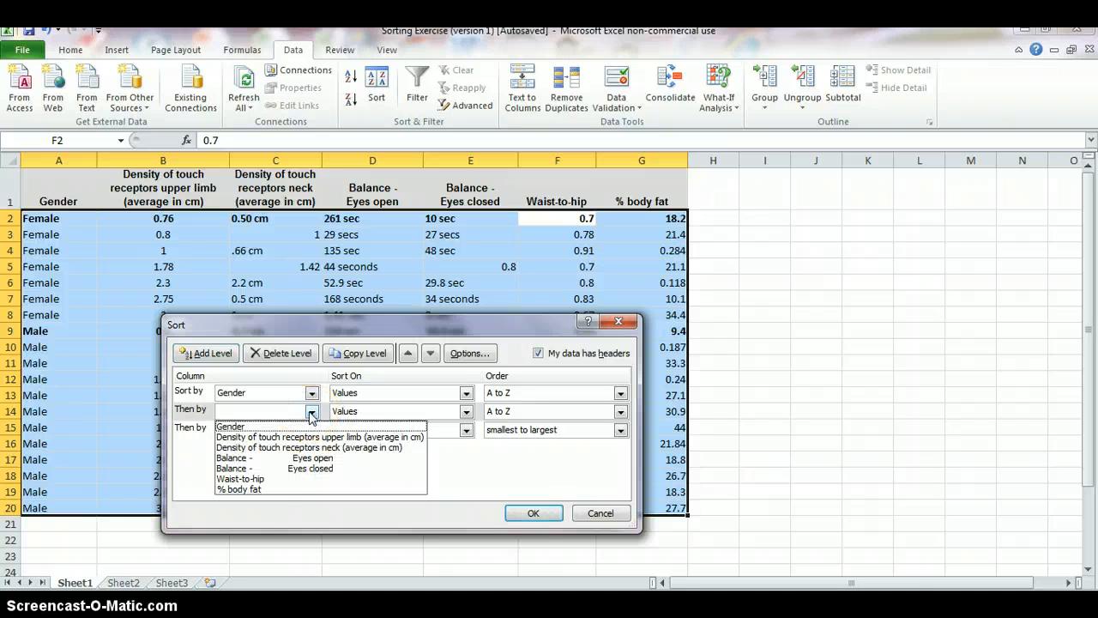
left_click(257, 478)
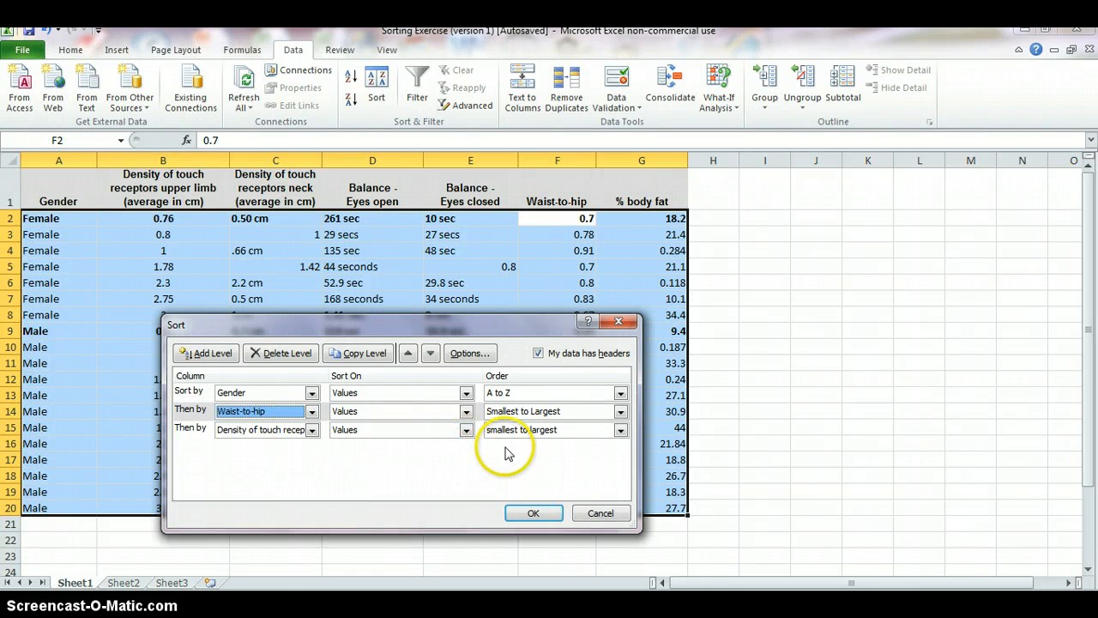
left_click(532, 513)
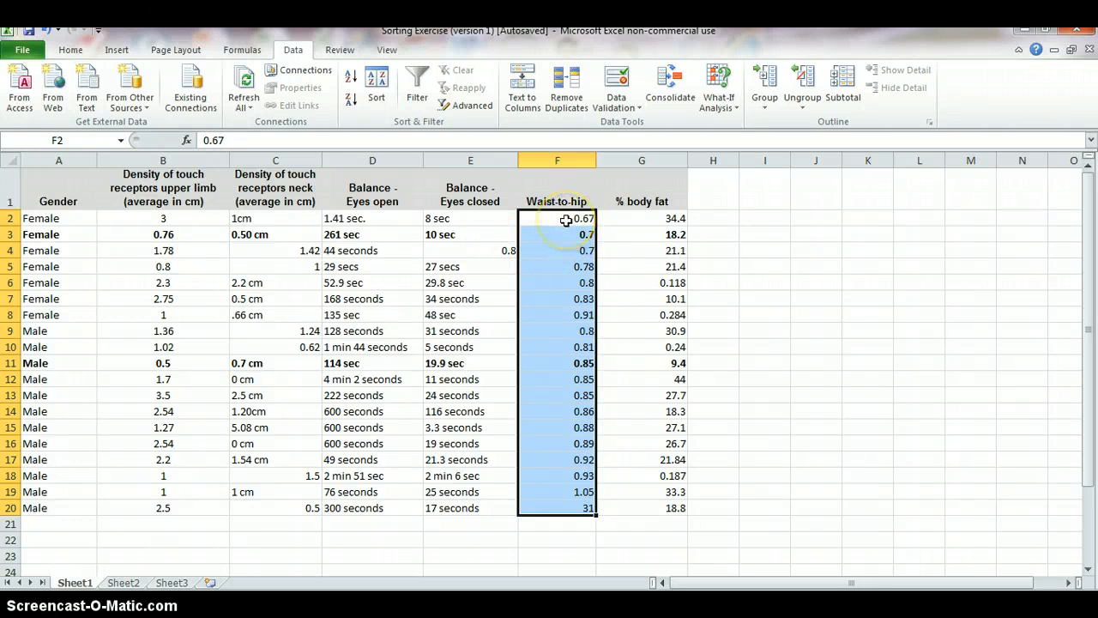
Check the waist-to-hip and upper-limb columns, then clear the outlier 31 from F20
left_click(566, 220)
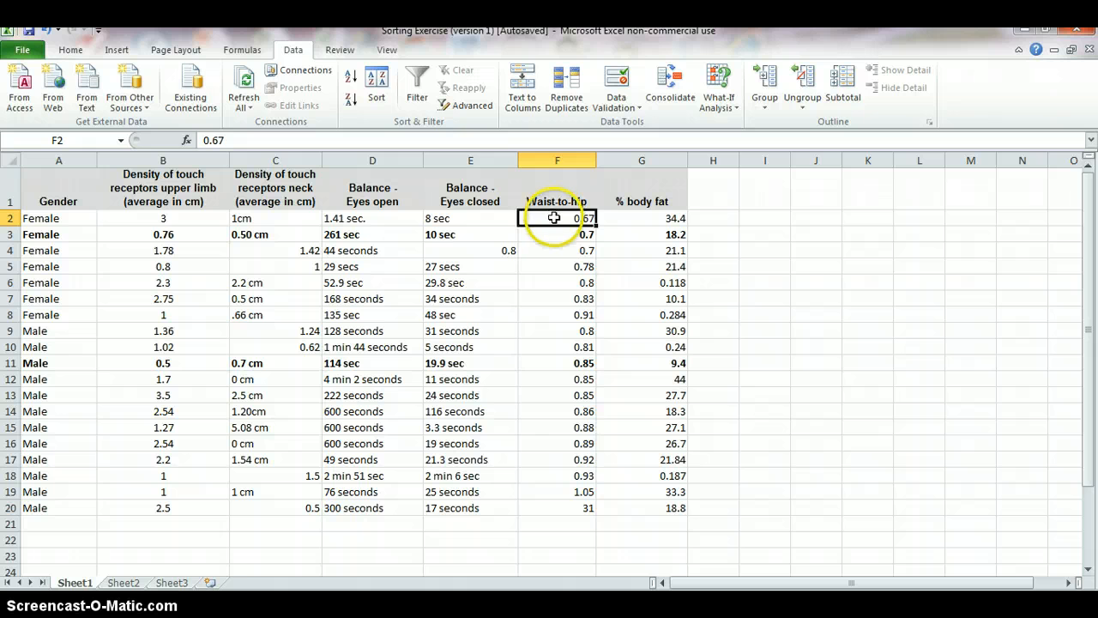
left_click_drag(554, 218, 569, 481)
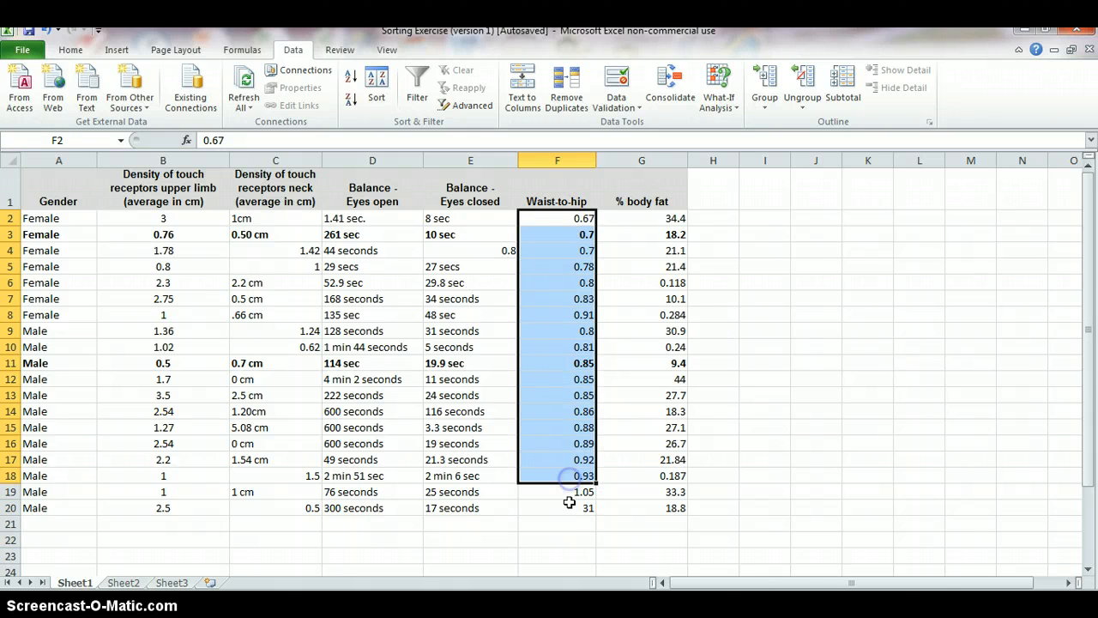
left_click(569, 506)
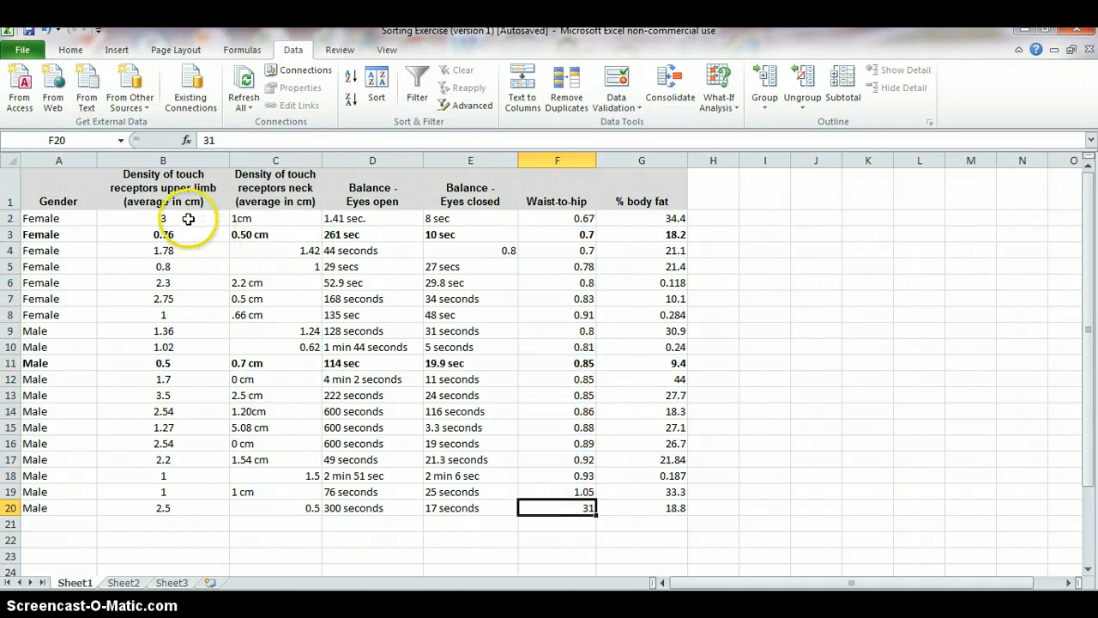
left_click_drag(188, 219, 194, 518)
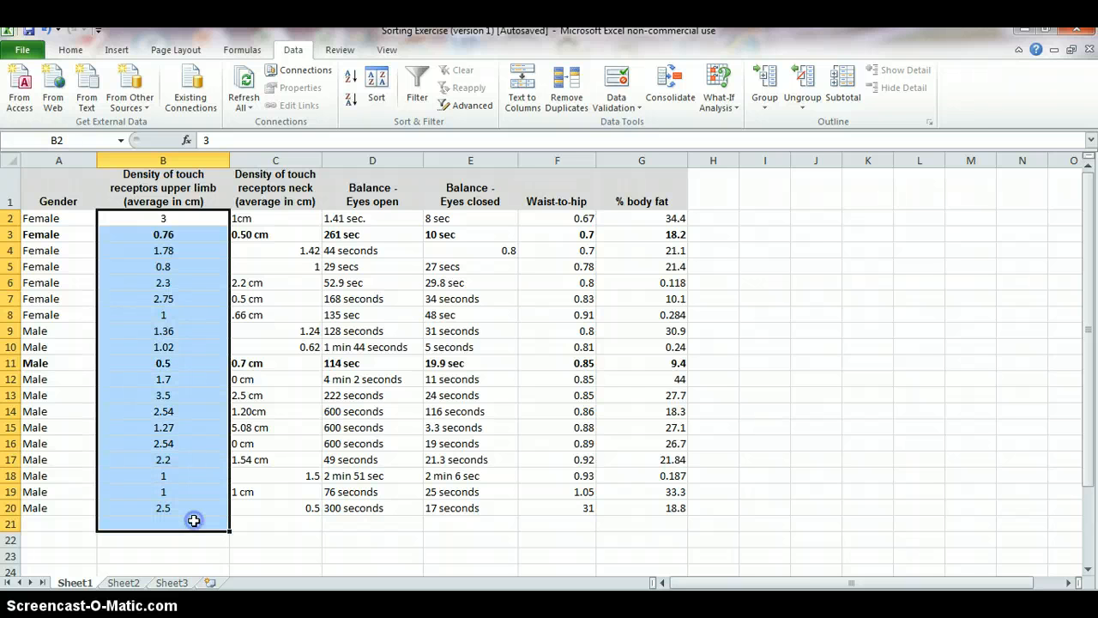
left_click(194, 537)
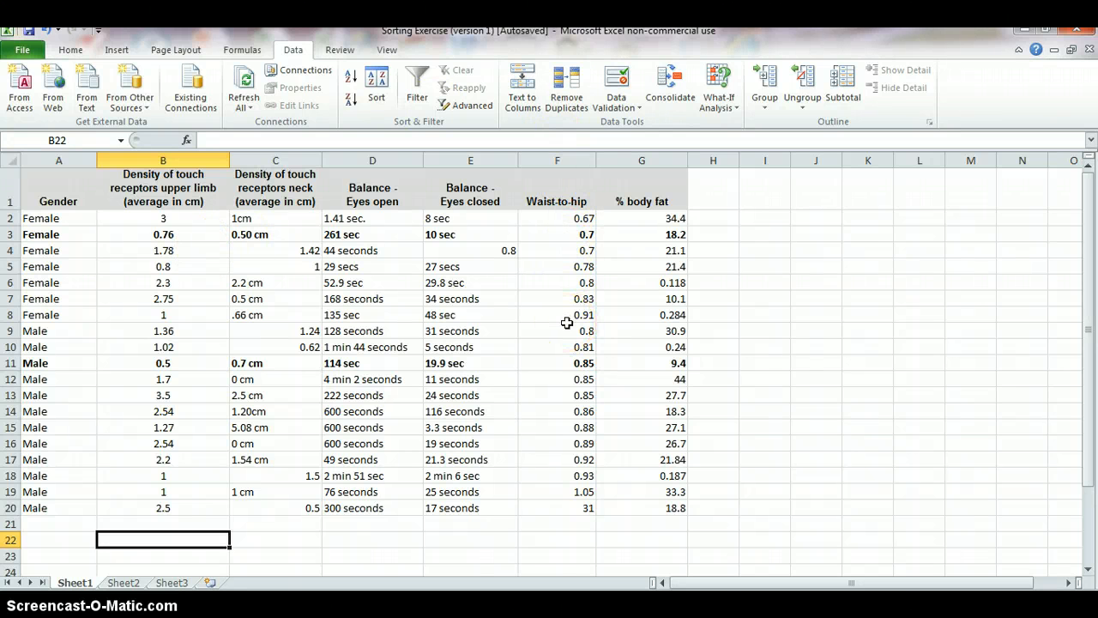
left_click(571, 510)
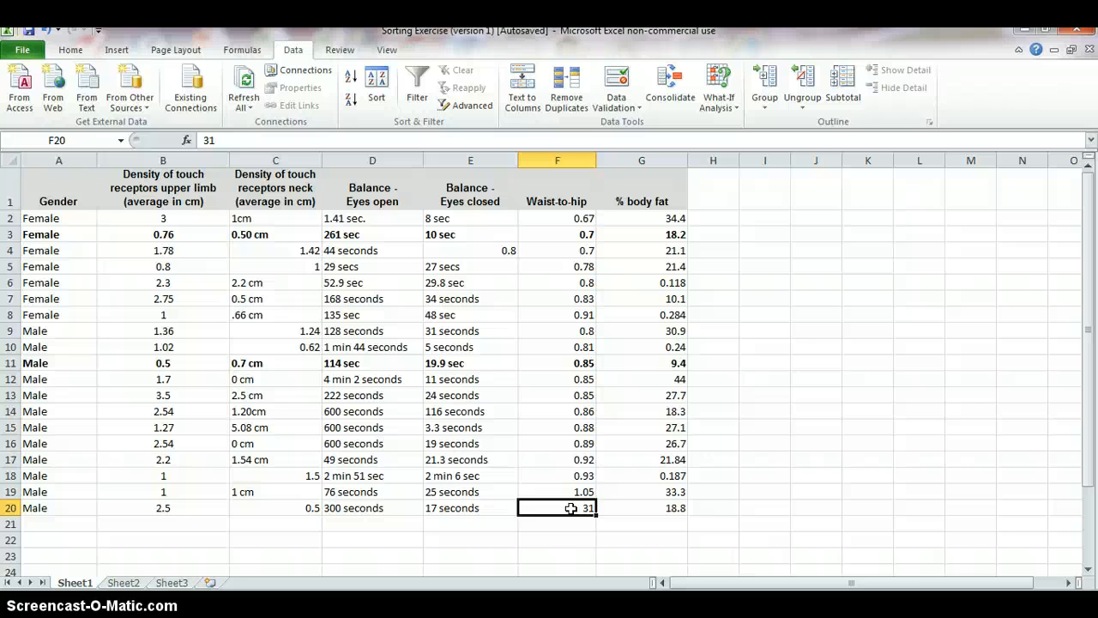
left_click(569, 510)
key("Delete")
left_click(560, 512)
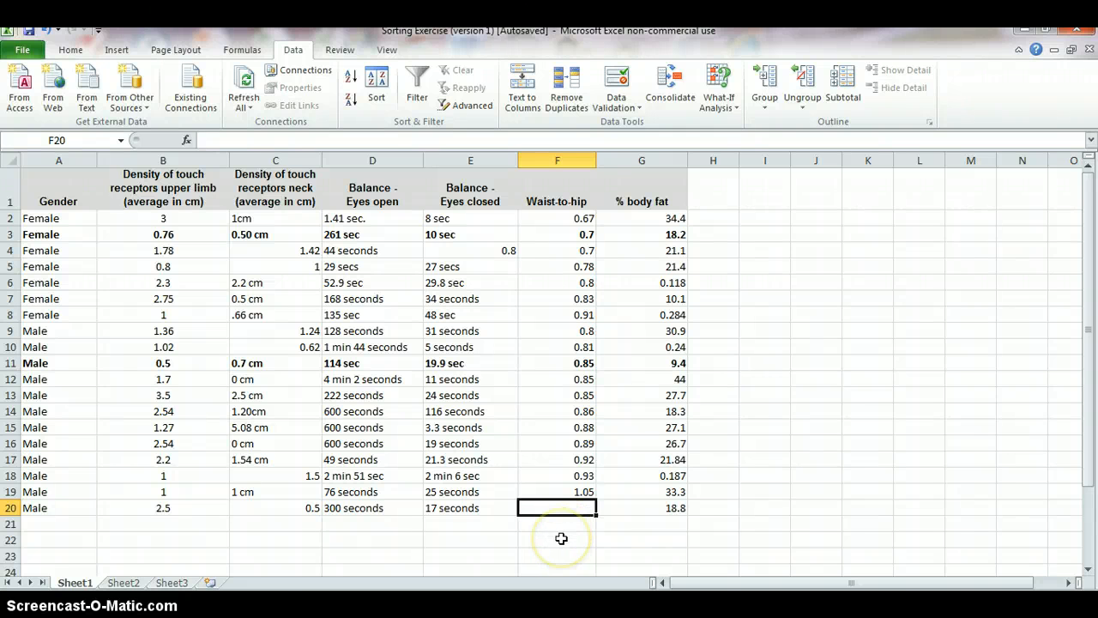
left_click(561, 538)
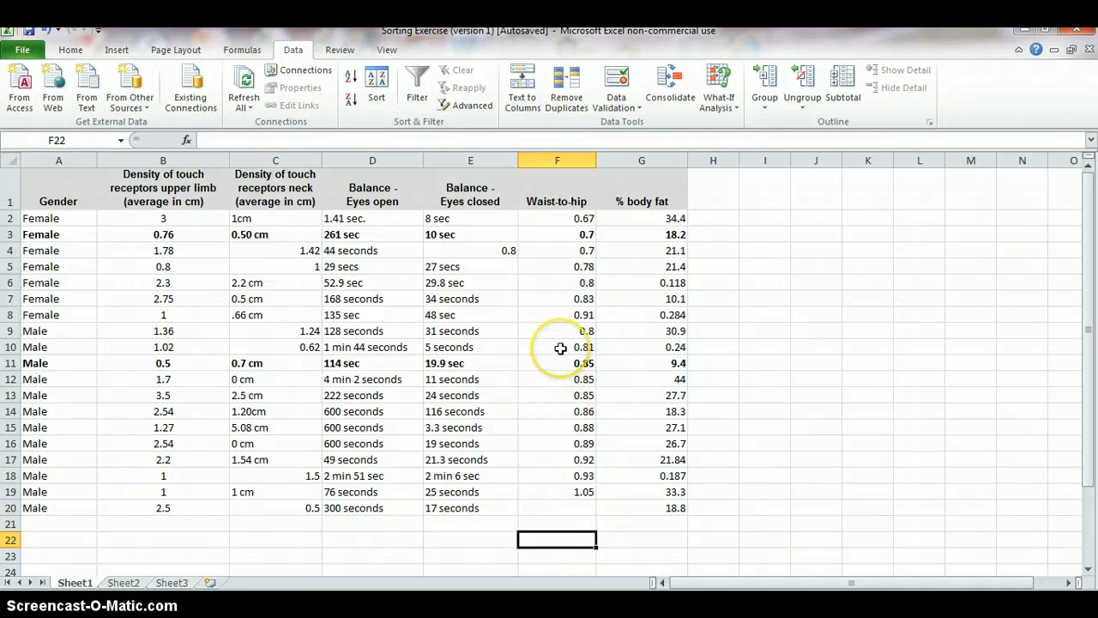